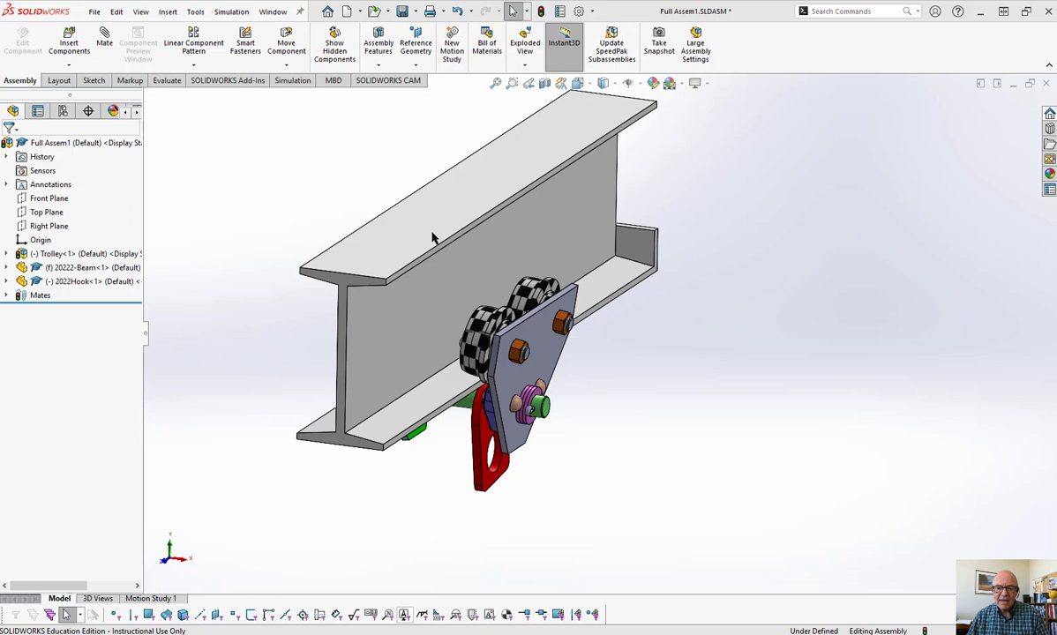
- Slide the trolley along the I-beam and back, then pull the hook about 75 mm left
click(503, 353)
drag(501, 349, 599, 322)
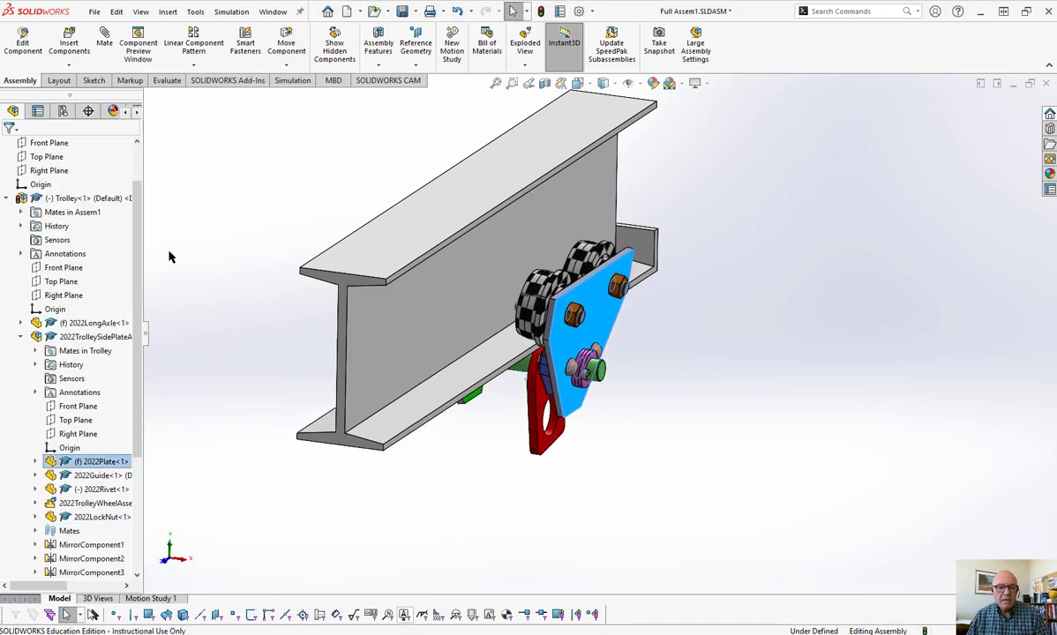
click(6, 198)
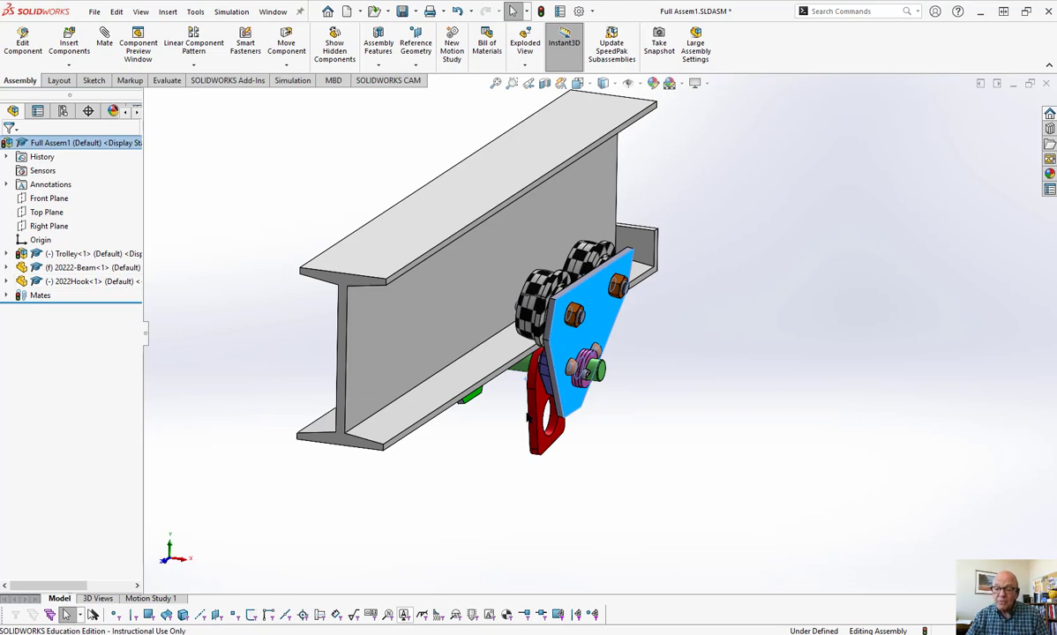
drag(503, 384, 451, 428)
scroll(652, 325, down, 2)
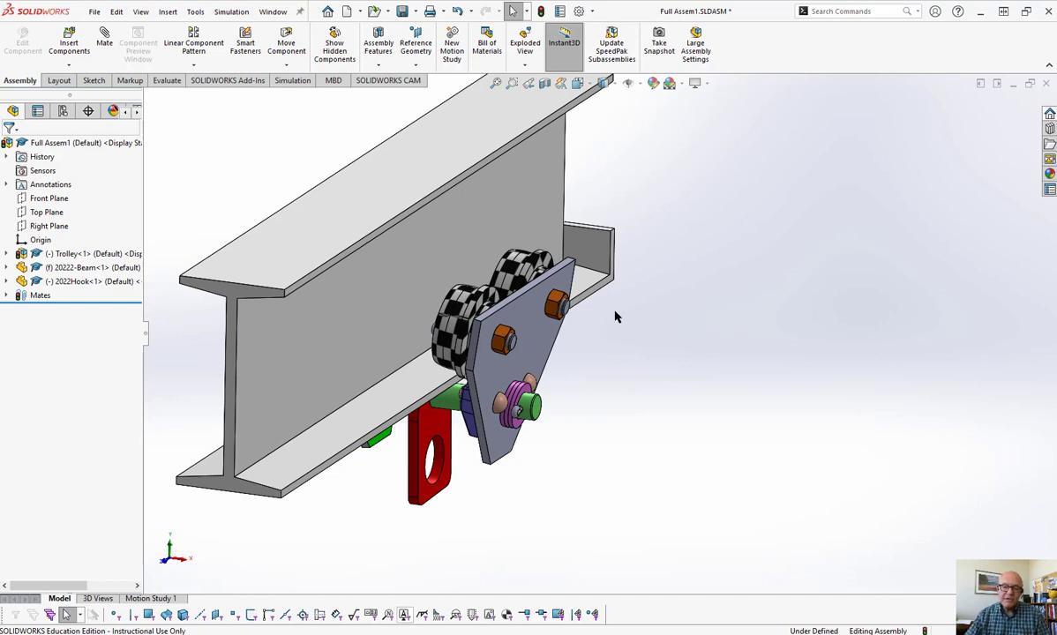
scroll(583, 309, up, 2)
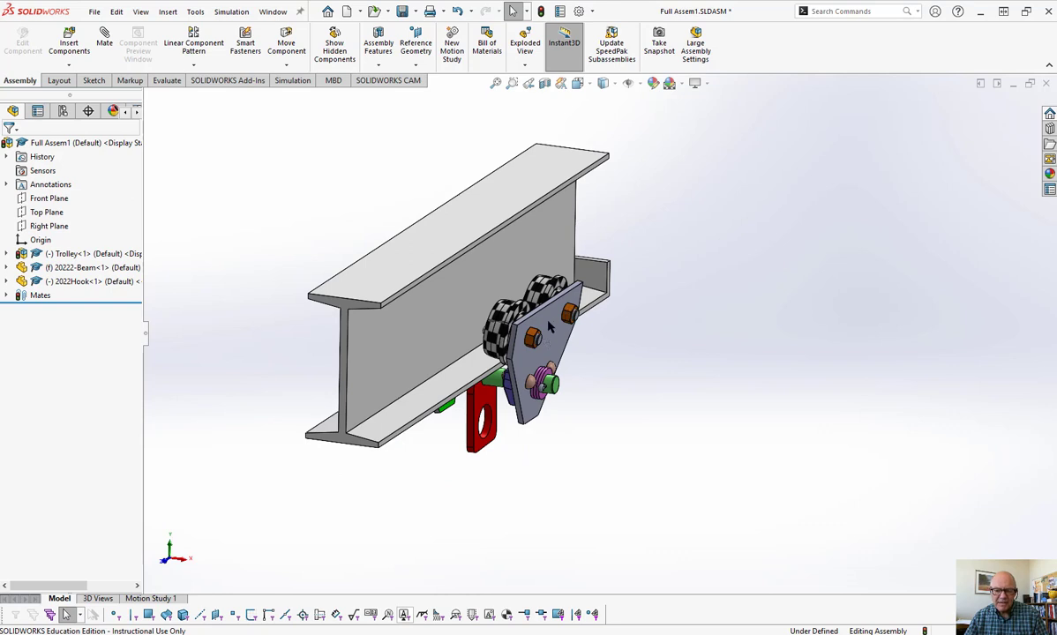
- Select the Trolley subassembly in the FeatureManager tree and bring up its context menu
click(66, 254)
right_click(69, 254)
key(Escape)
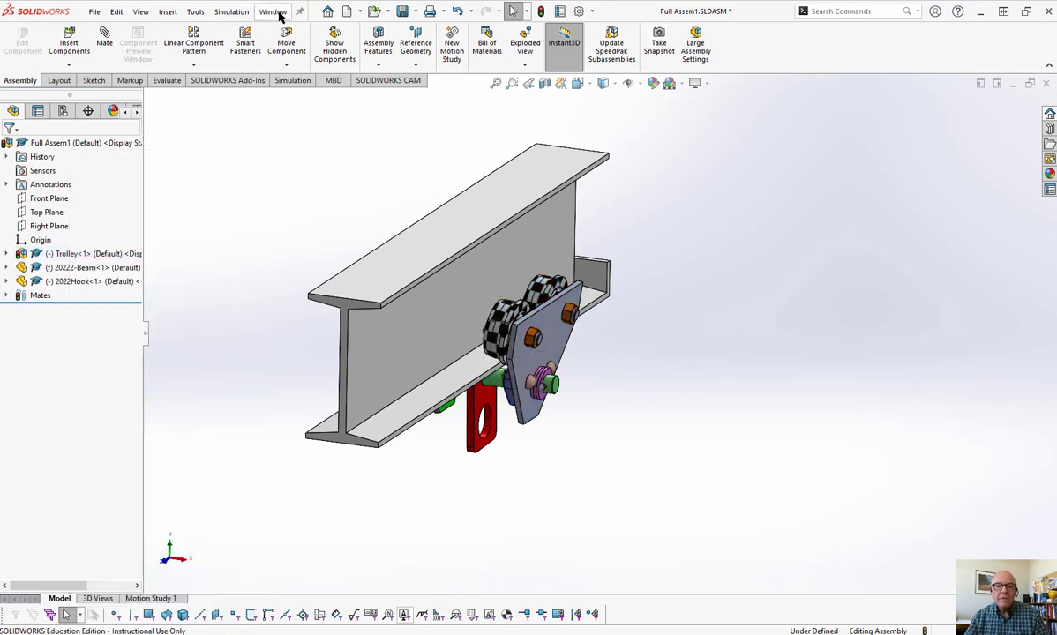
- Switch to the Trolley.SLDASM document window
click(272, 11)
click(304, 166)
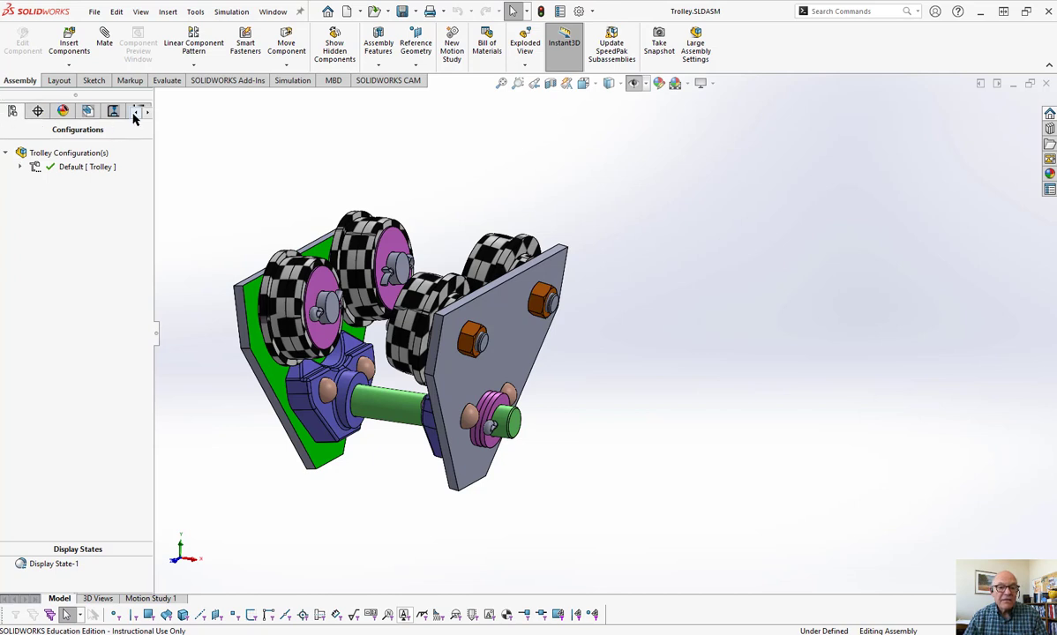
click(135, 115)
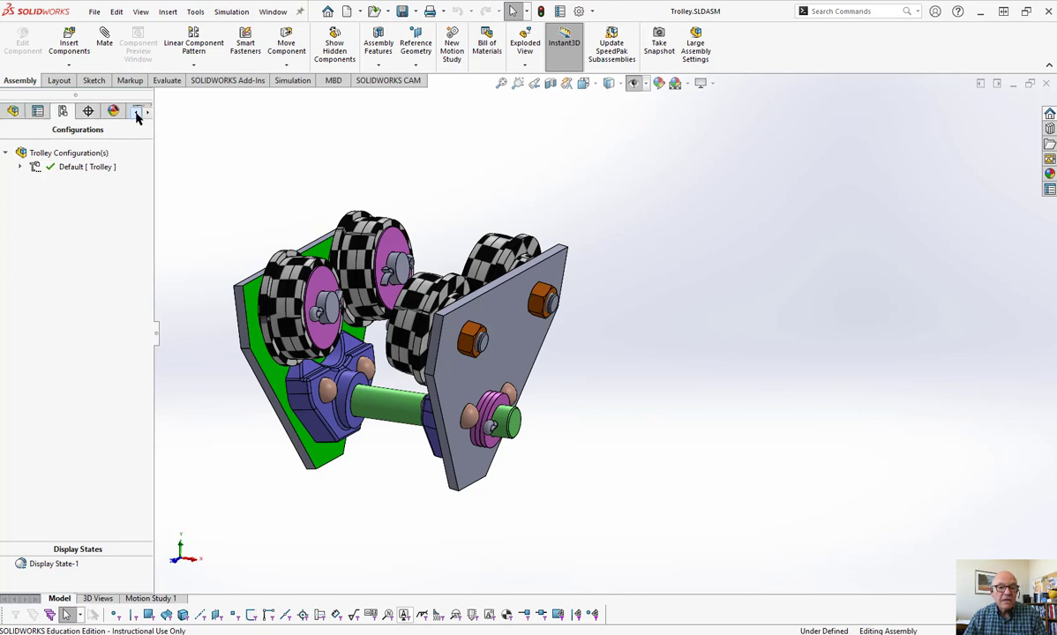
- Expand Default in the ConfigurationManager and explode the trolley using Exploded View1
click(12, 111)
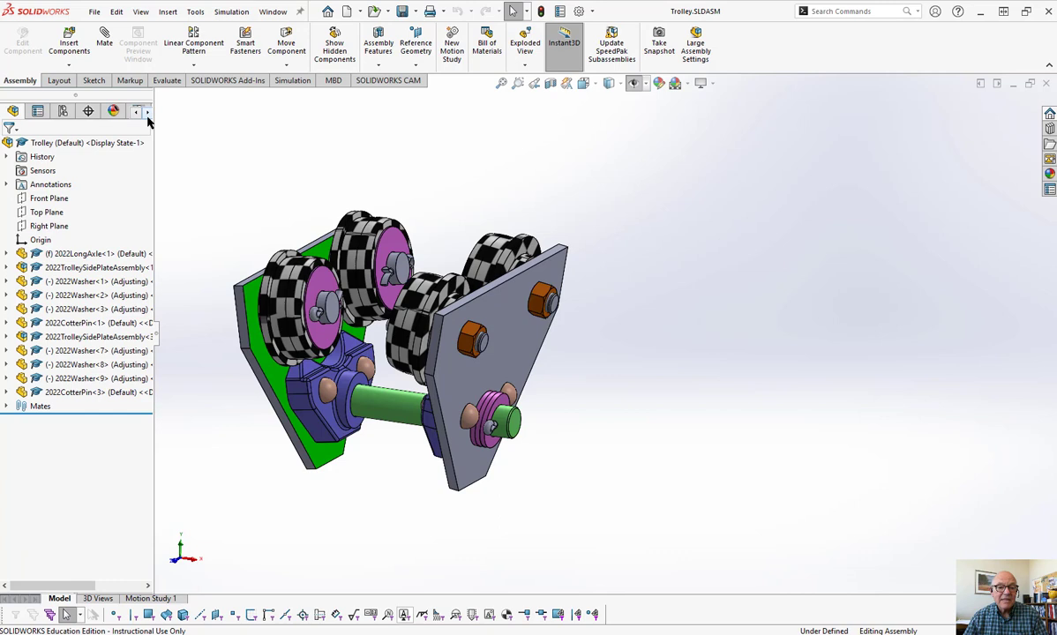
click(63, 111)
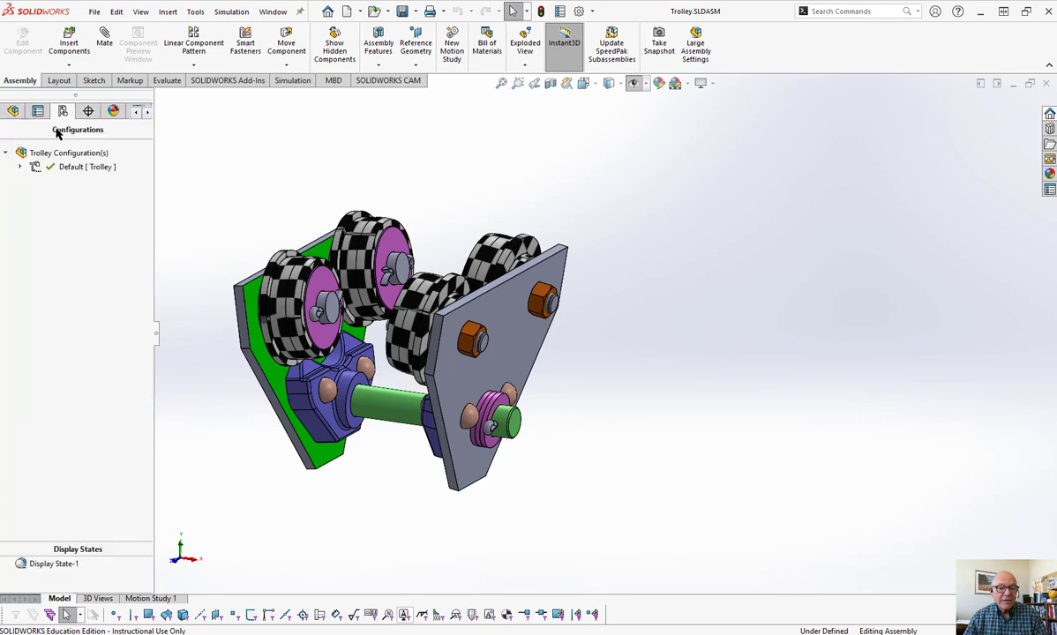
click(21, 167)
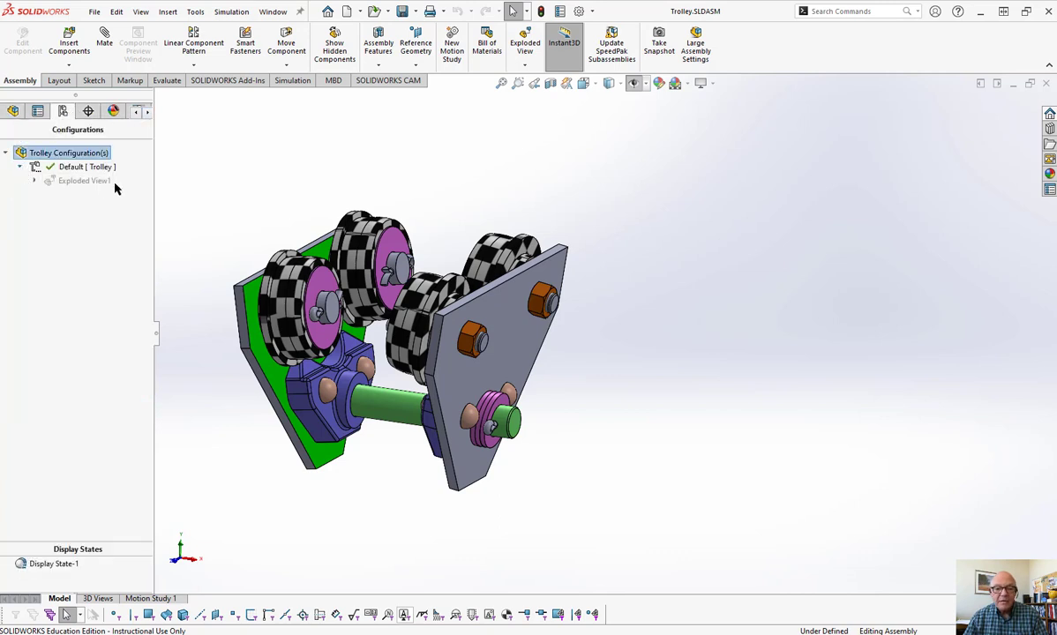
click(35, 181)
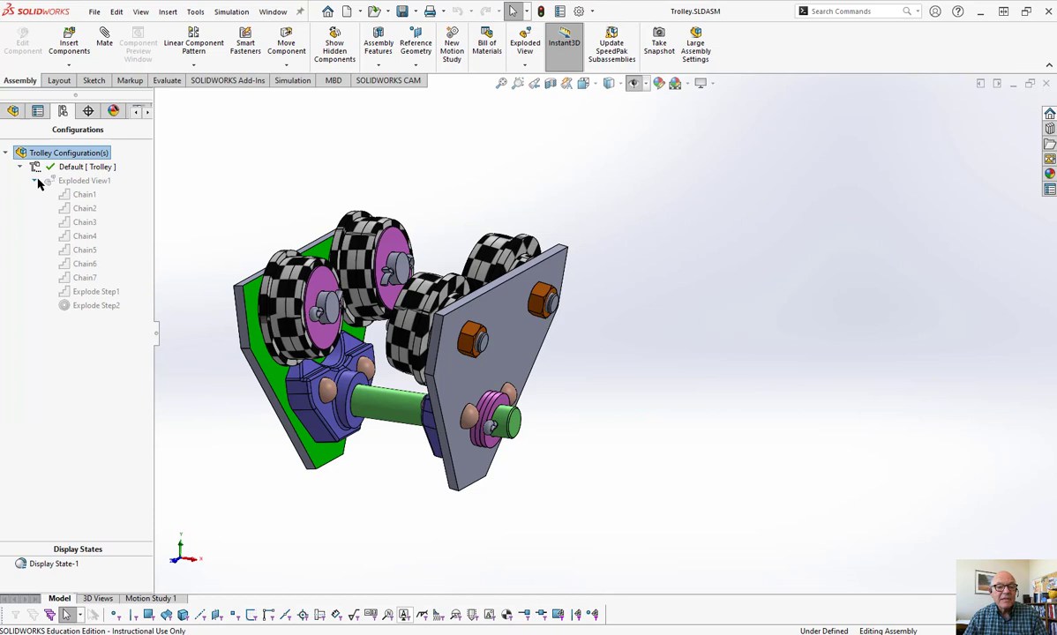
right_click(85, 181)
click(117, 189)
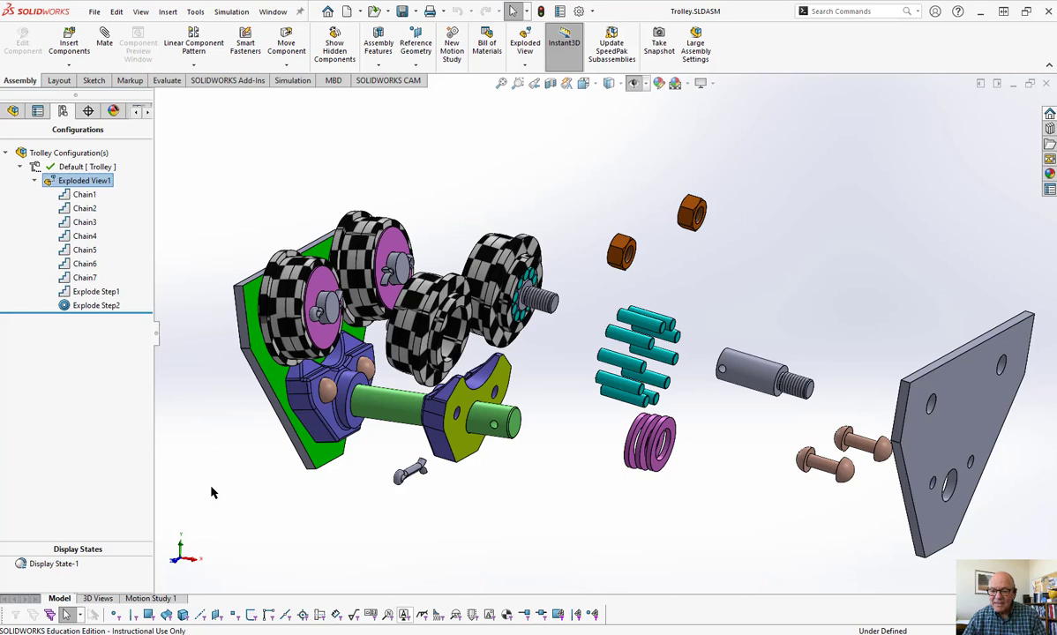
- Collapse Exploded View1, then play its explode and collapse animations
right_click(77, 180)
click(109, 189)
right_click(71, 183)
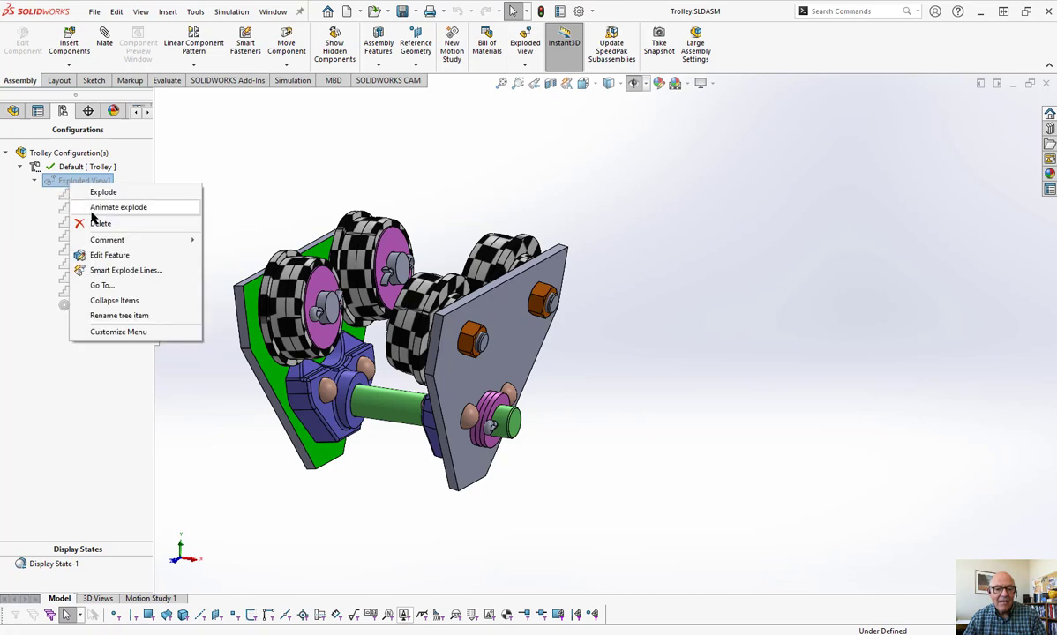
click(89, 205)
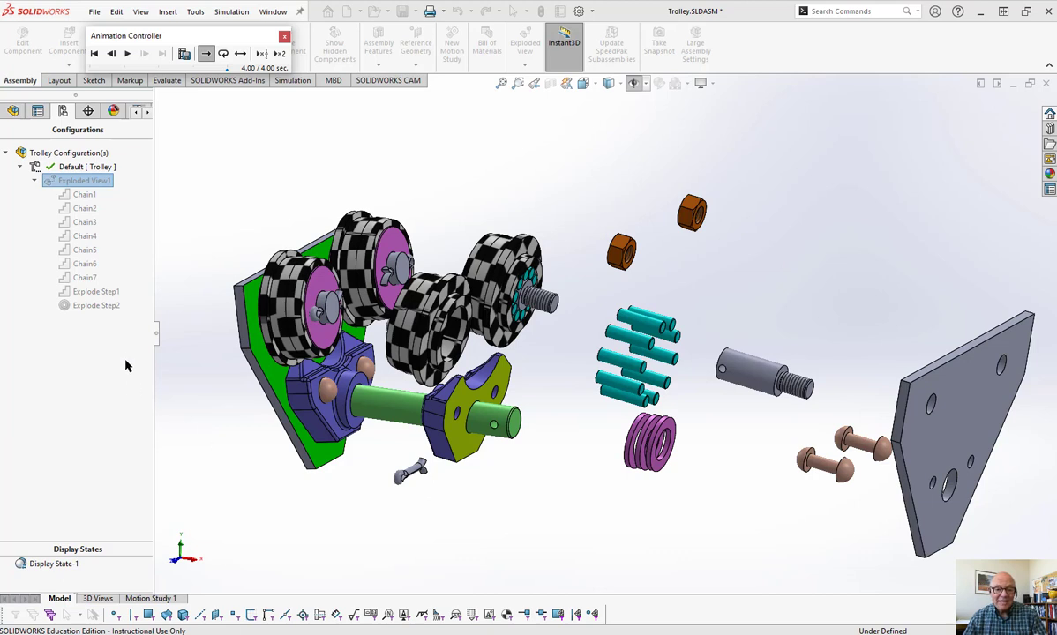
right_click(78, 185)
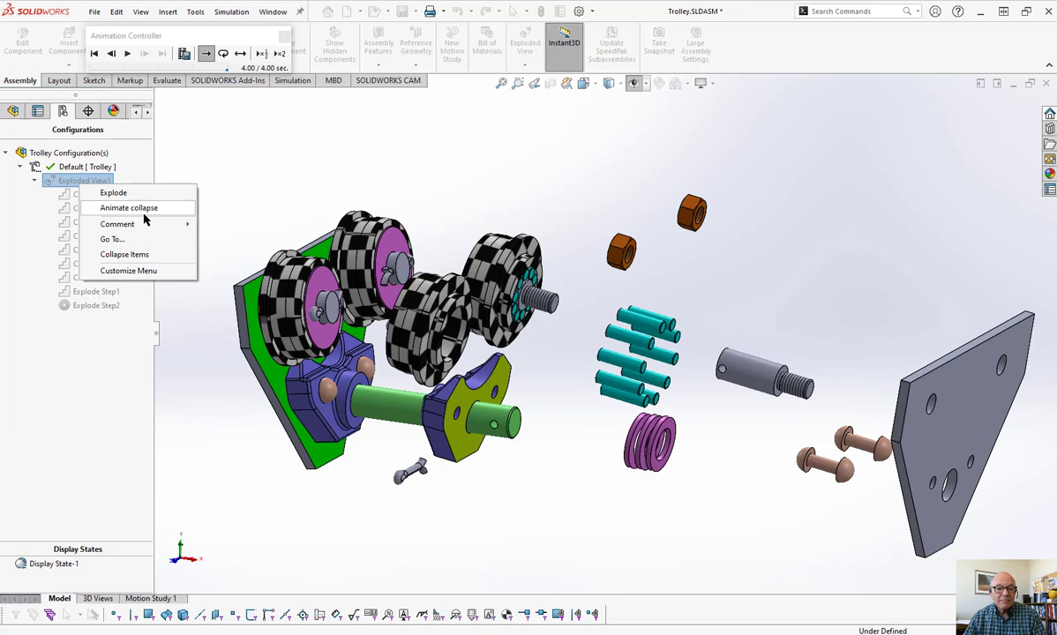
click(126, 210)
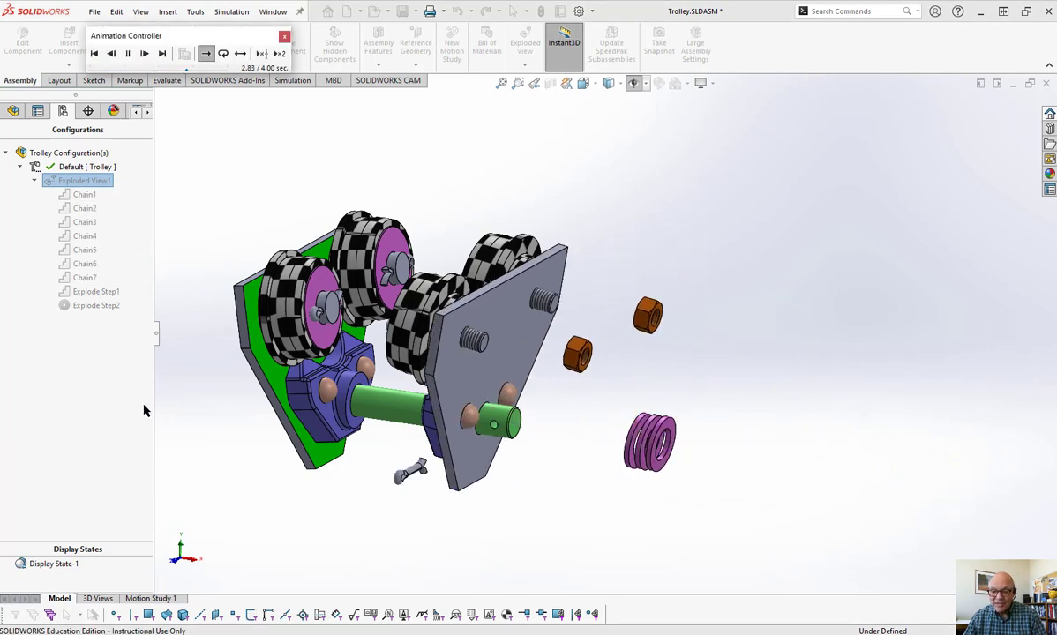
- Fold Exploded View1 and attempt to rename the Default configuration
click(34, 182)
right_click(59, 170)
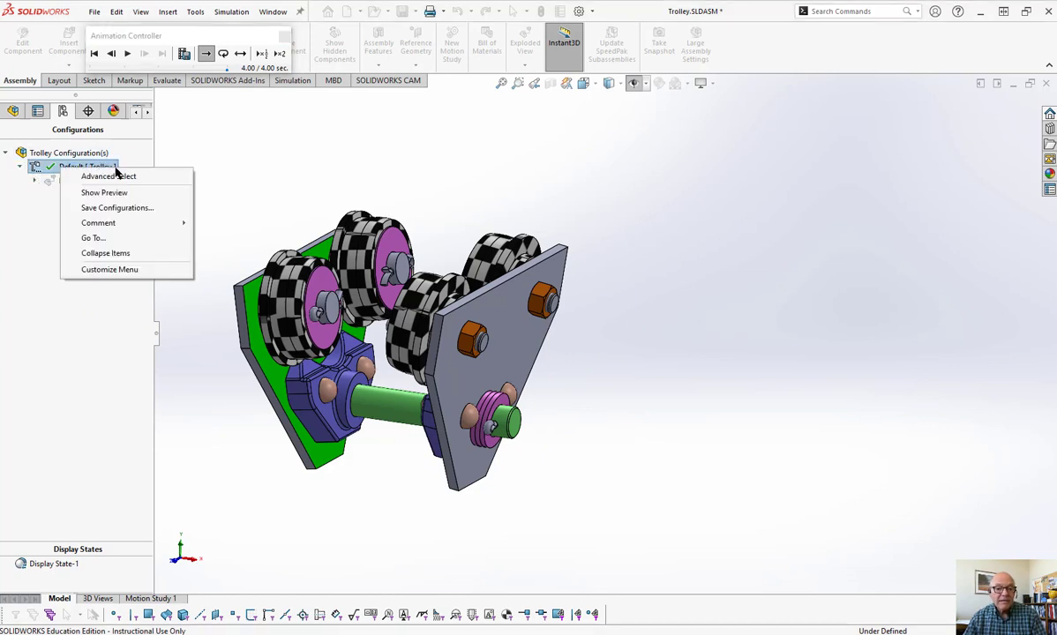
click(49, 190)
right_click(51, 183)
click(100, 184)
right_click(94, 187)
click(83, 180)
right_click(73, 172)
click(67, 167)
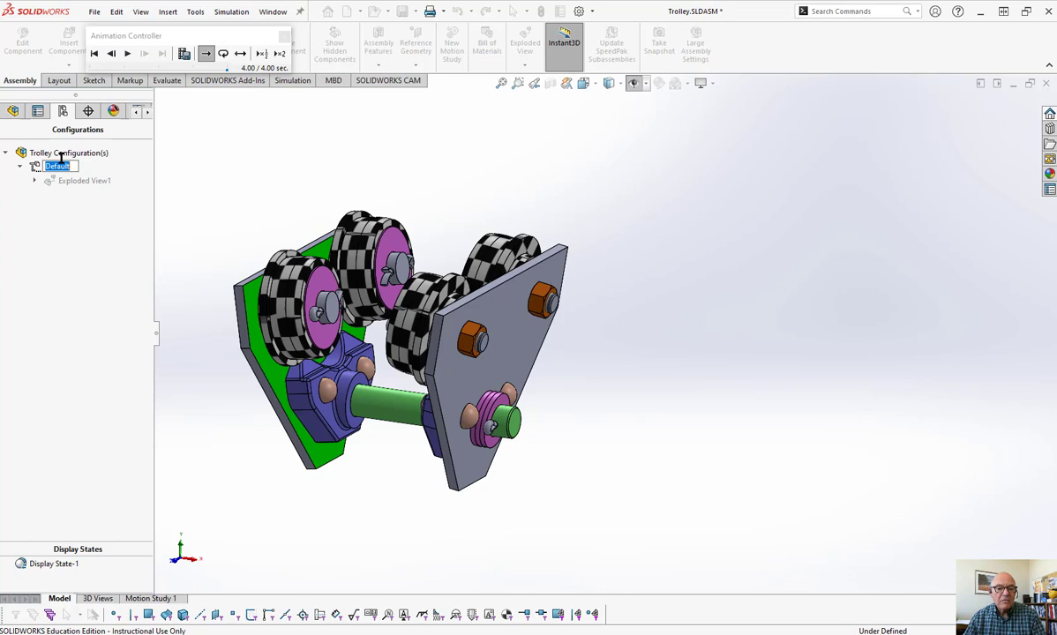
- Acknowledge the cannot-interrupt message, re-expand Exploded View1's steps, and close the warning
right_click(38, 167)
click(319, 216)
click(33, 182)
right_click(63, 182)
click(102, 191)
click(35, 181)
right_click(27, 215)
key(Escape)
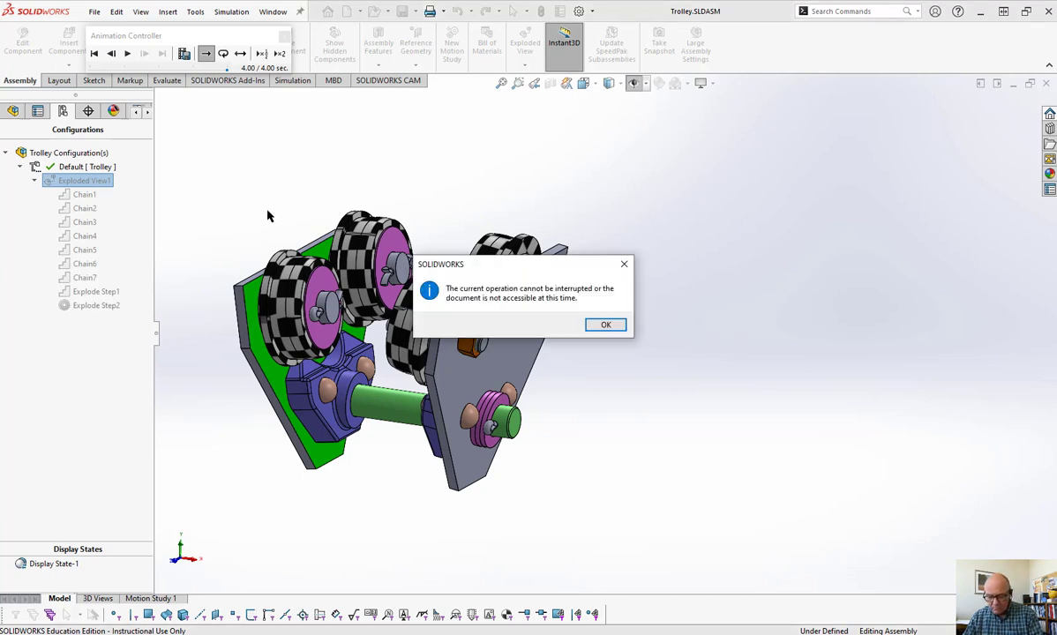
key(Return)
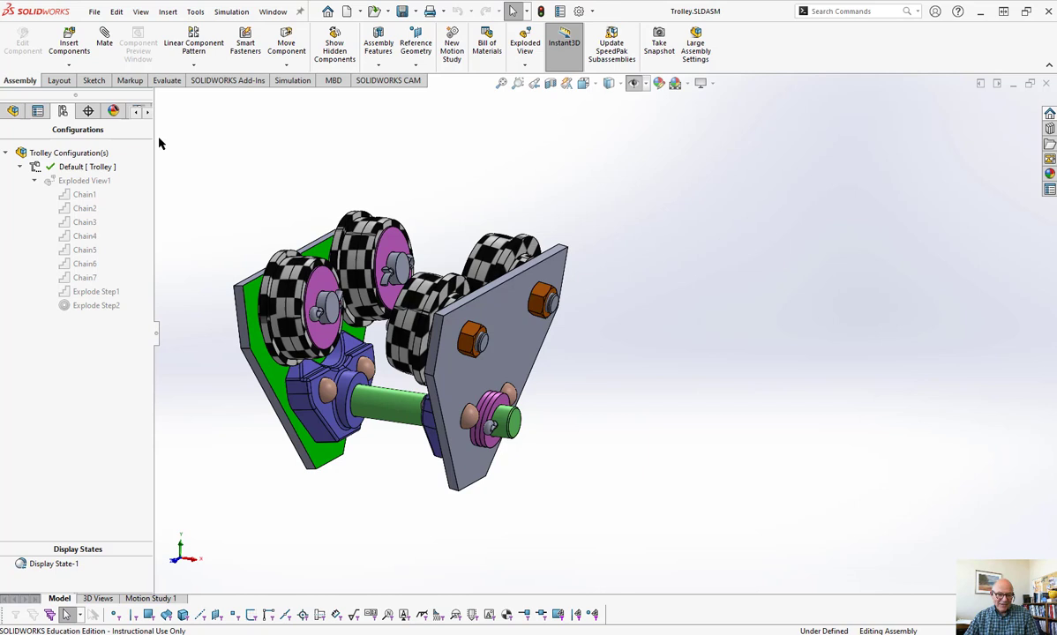
- Replay Exploded View1's explode and collapse animations, then close the Animation Controller
right_click(74, 186)
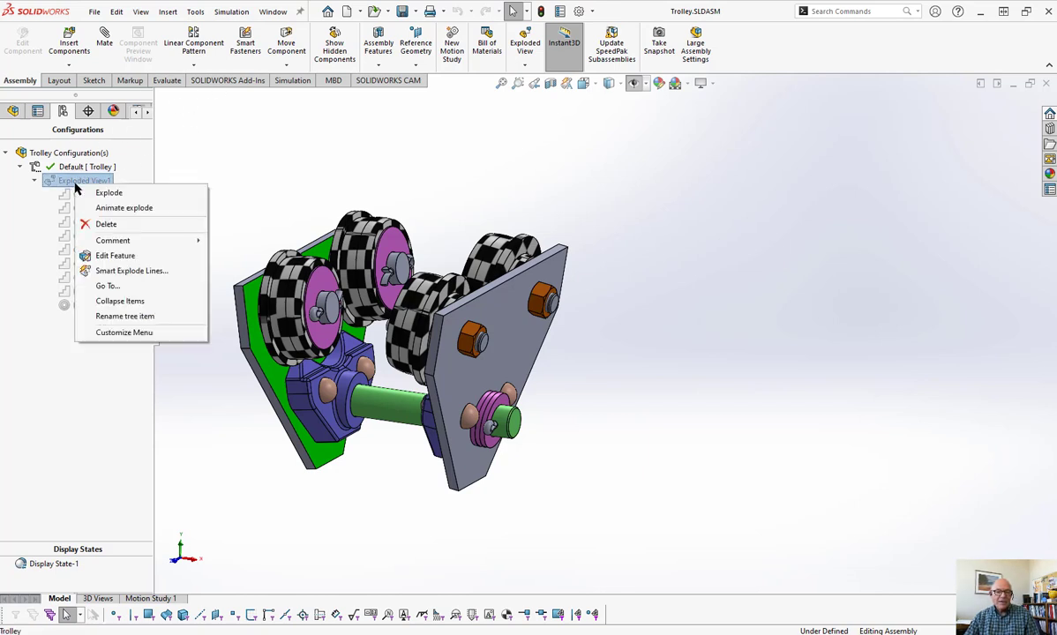
click(128, 209)
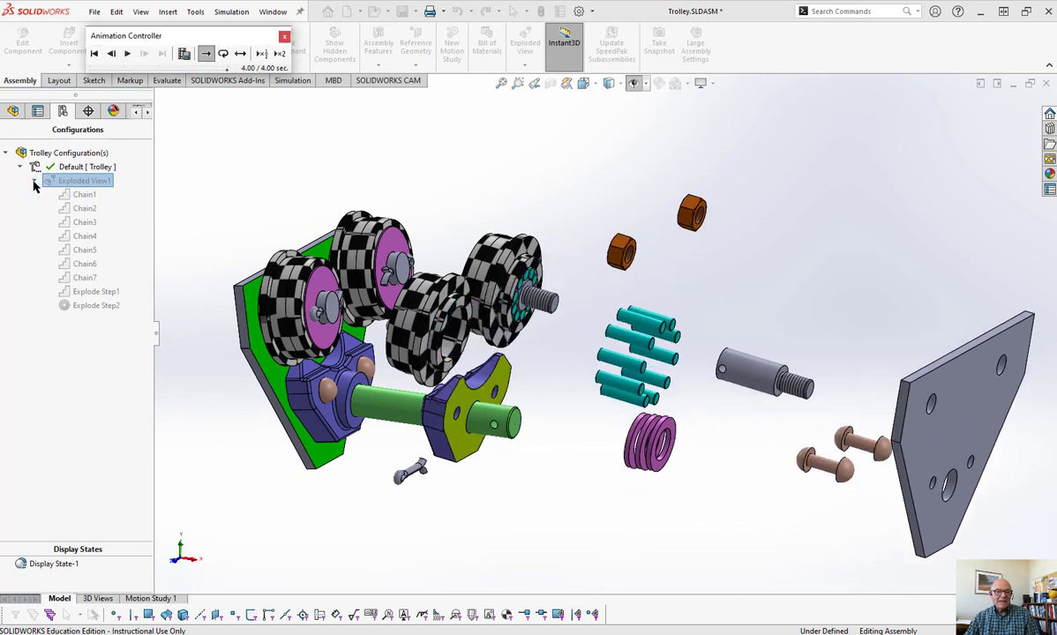
click(33, 181)
right_click(55, 183)
click(99, 202)
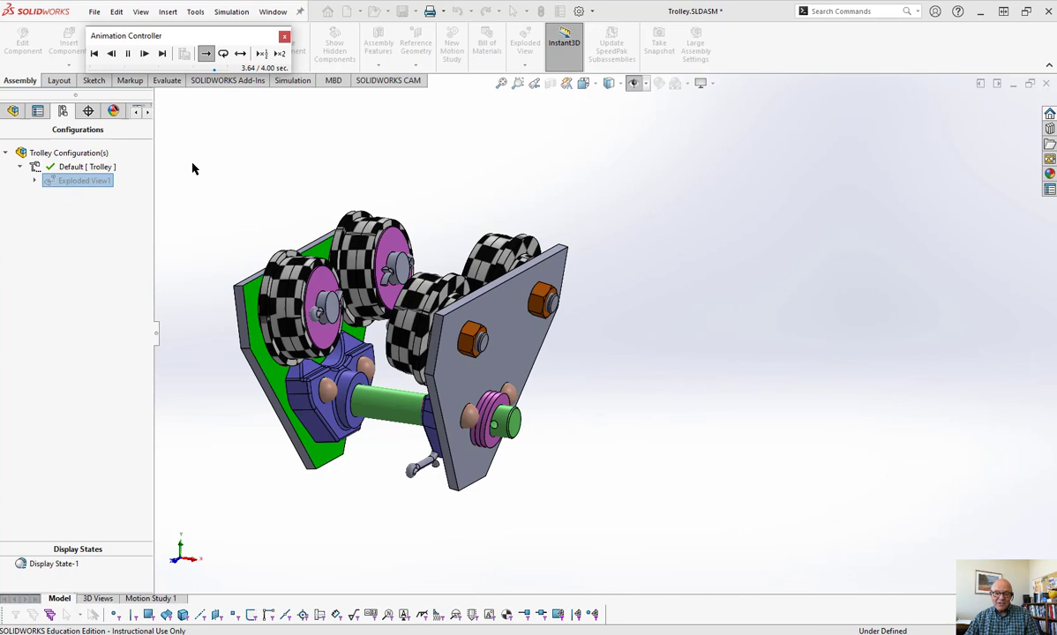
click(284, 37)
- Start a new exploded view and pull the cotter pin out along Z as the first step
right_click(67, 171)
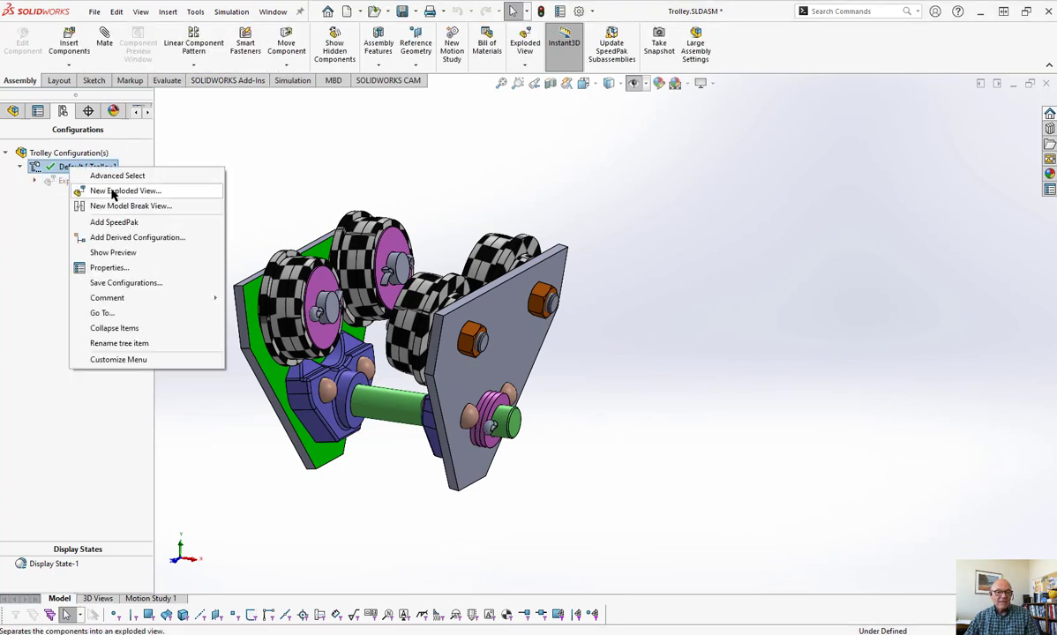
click(106, 190)
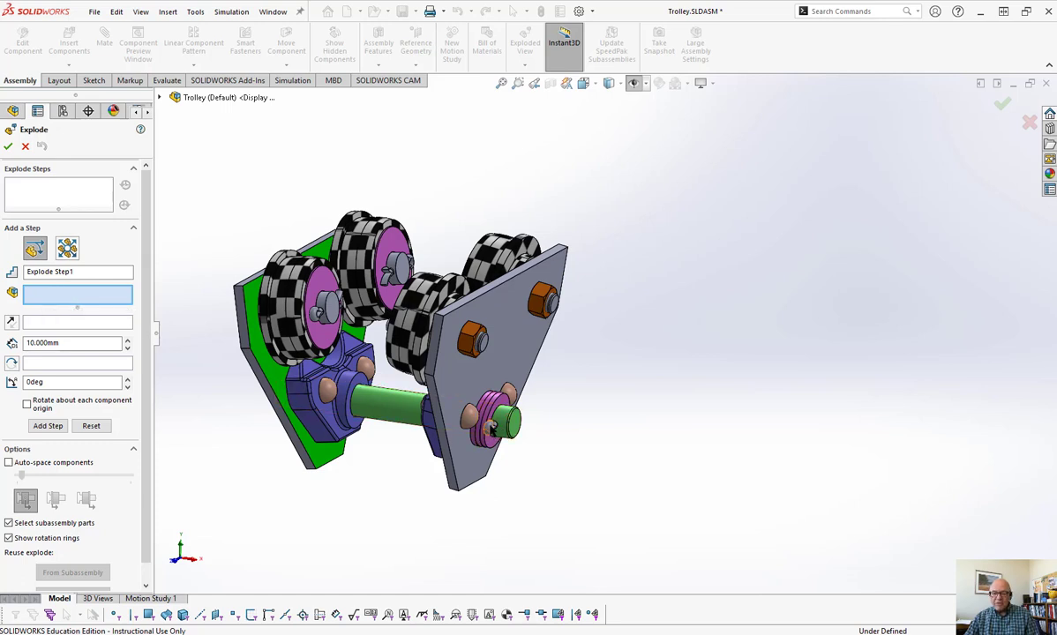
click(490, 427)
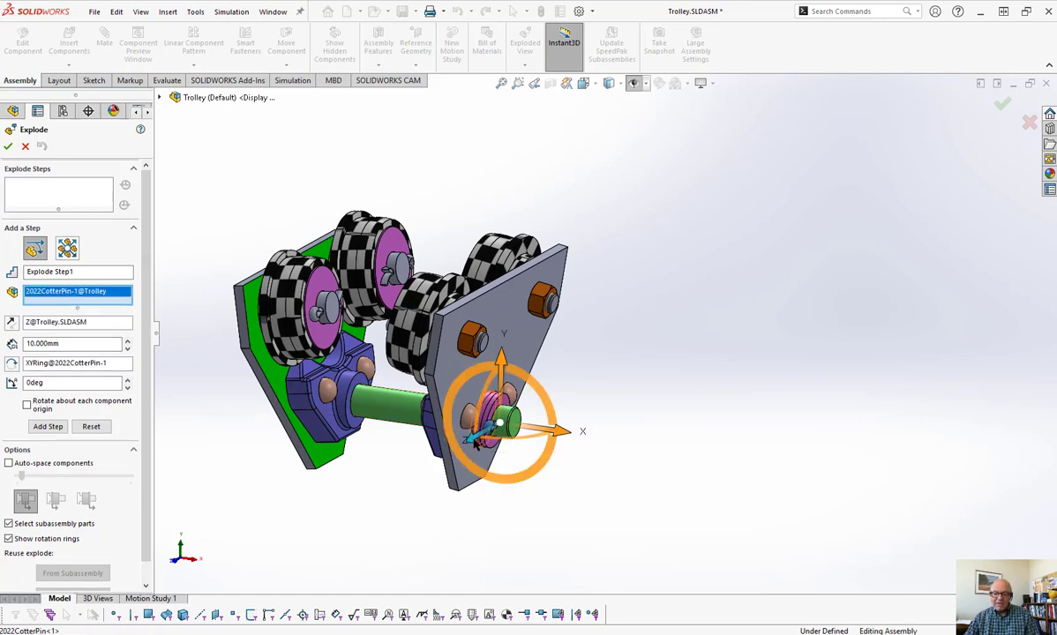
drag(477, 441, 348, 507)
click(48, 440)
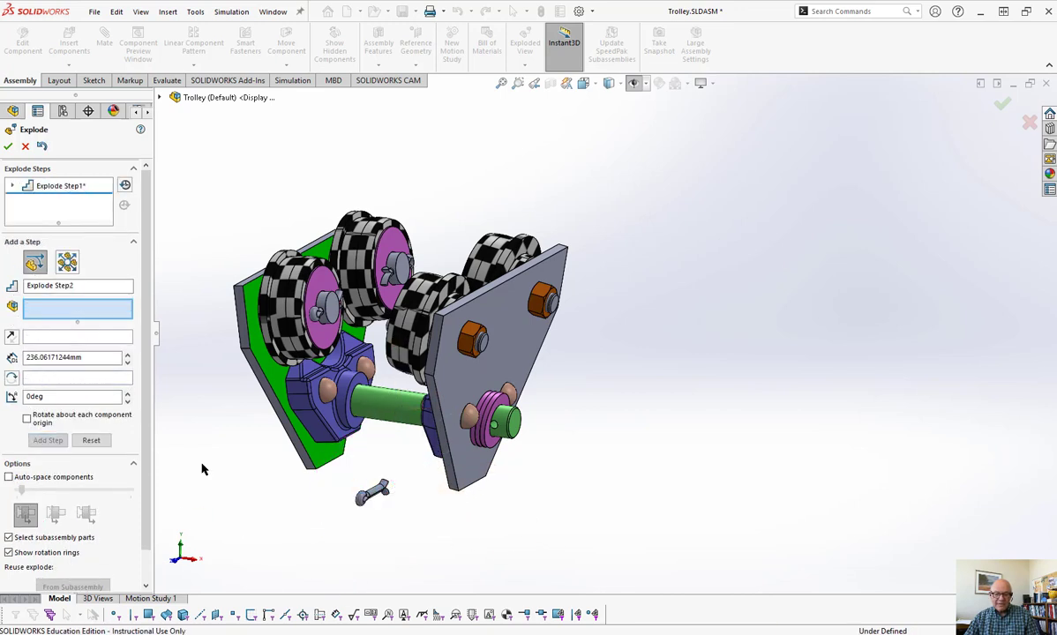
- Lower the cotter pin about 31 mm along Y as a second explode step
click(364, 496)
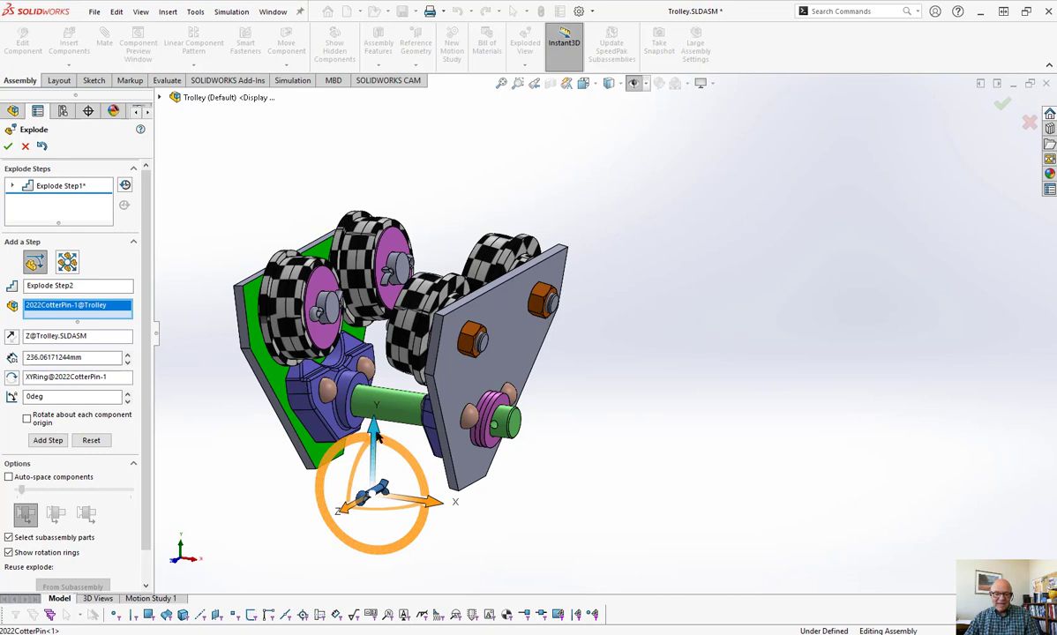
drag(372, 428, 370, 469)
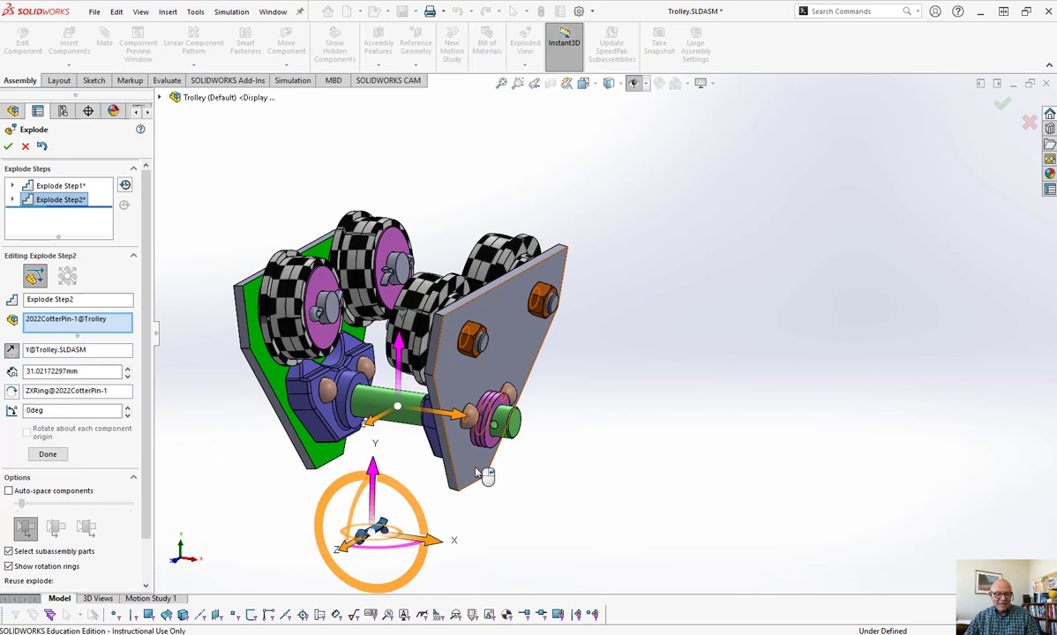
click(47, 453)
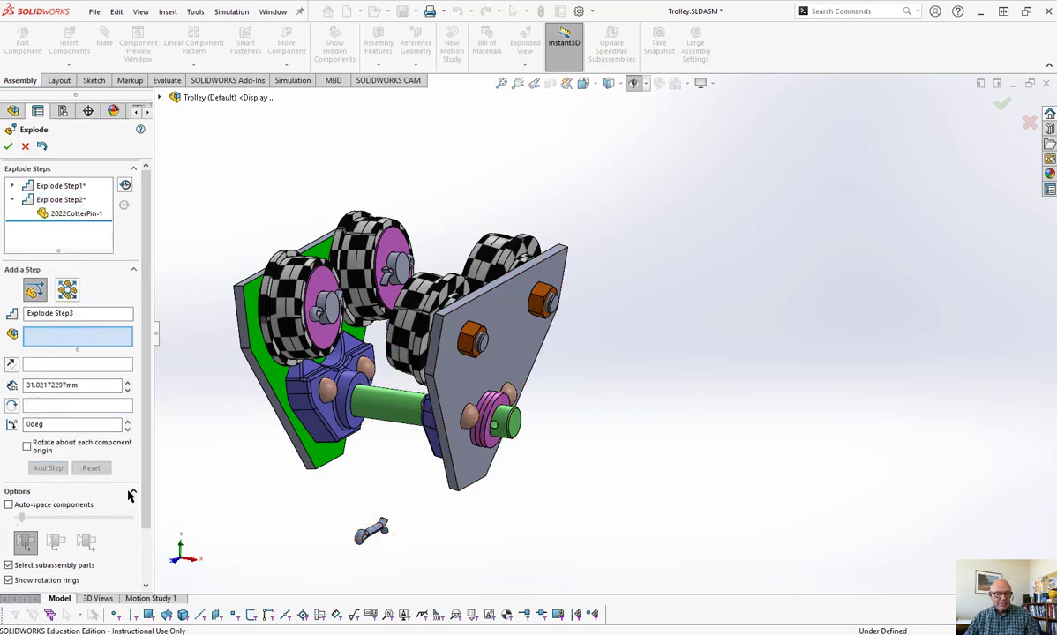
scroll(144, 500, down, 2)
- Pick the side plate assembly and enable Select subassembly parts in the Explode panel
scroll(154, 531, down, 1)
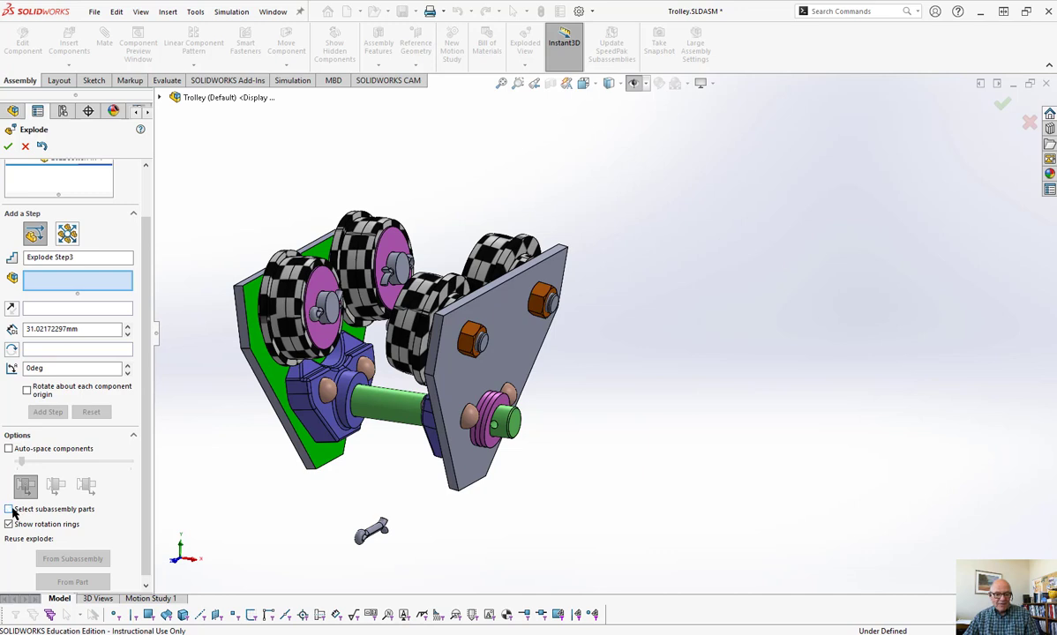
click(441, 362)
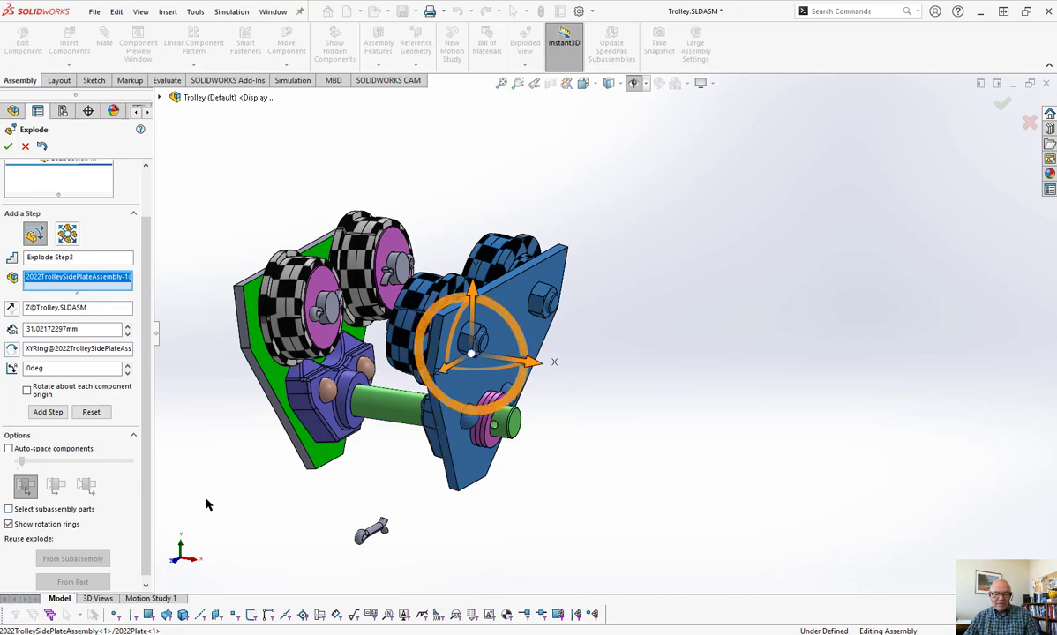
click(9, 510)
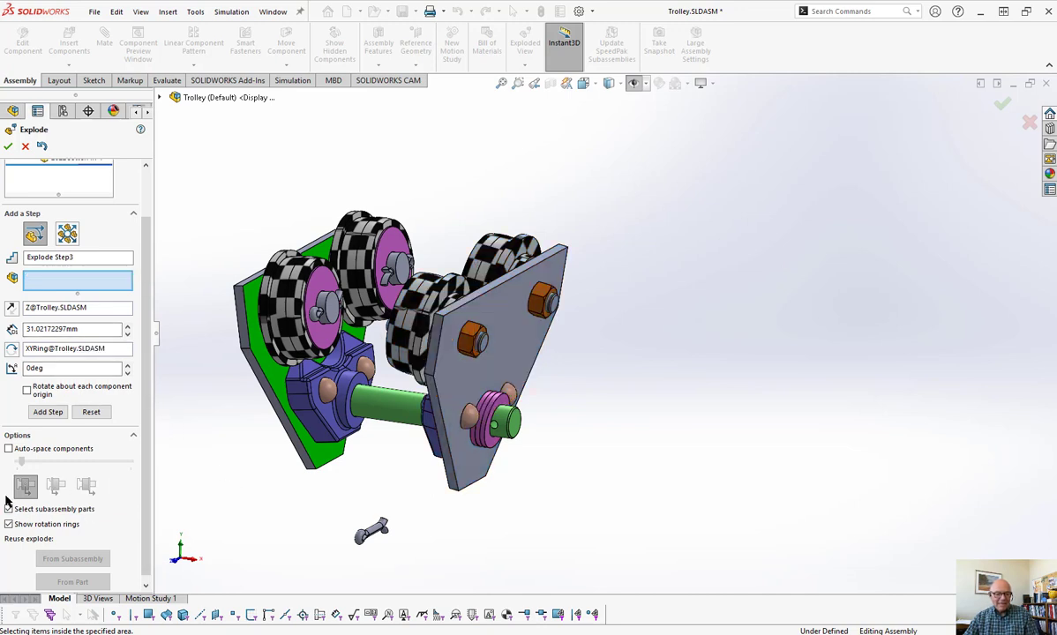
- Turn on Auto-space components and explode the three pin washers out along the pin
click(10, 449)
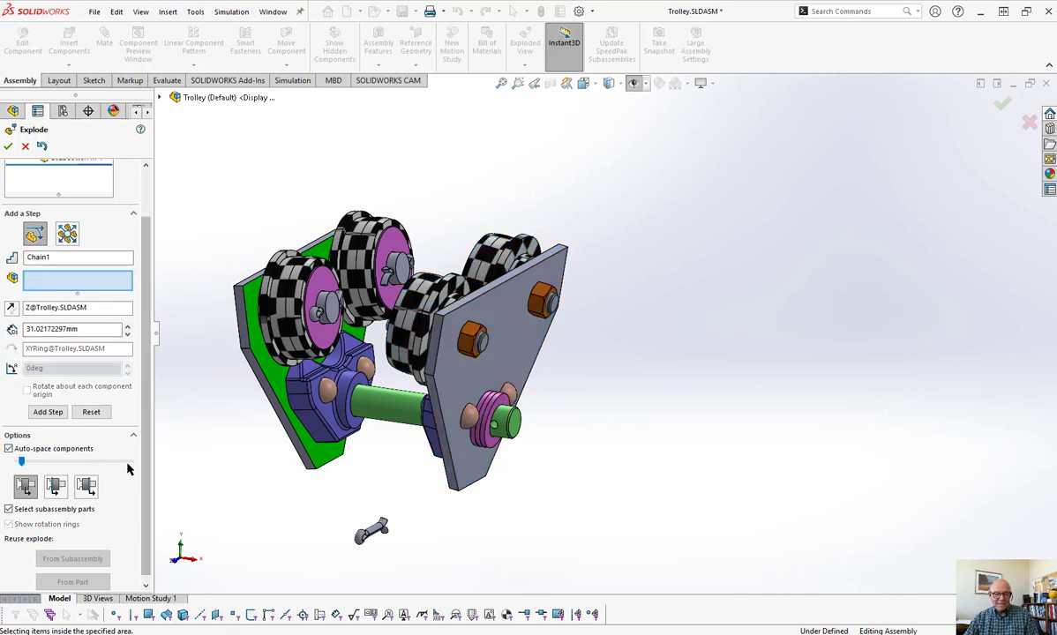
scroll(564, 463, down, 5)
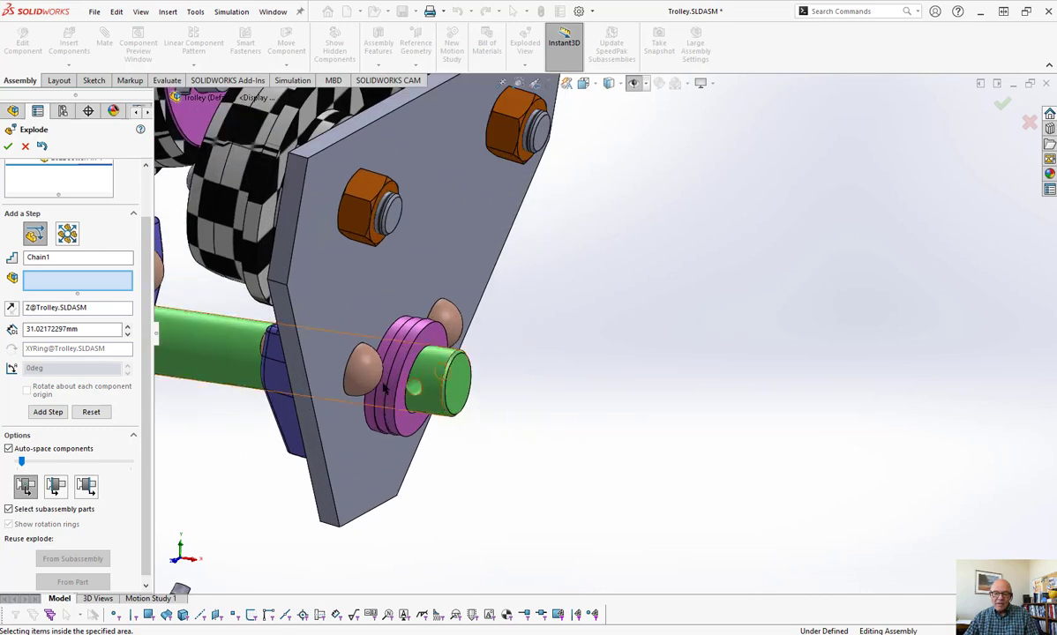
click(397, 341)
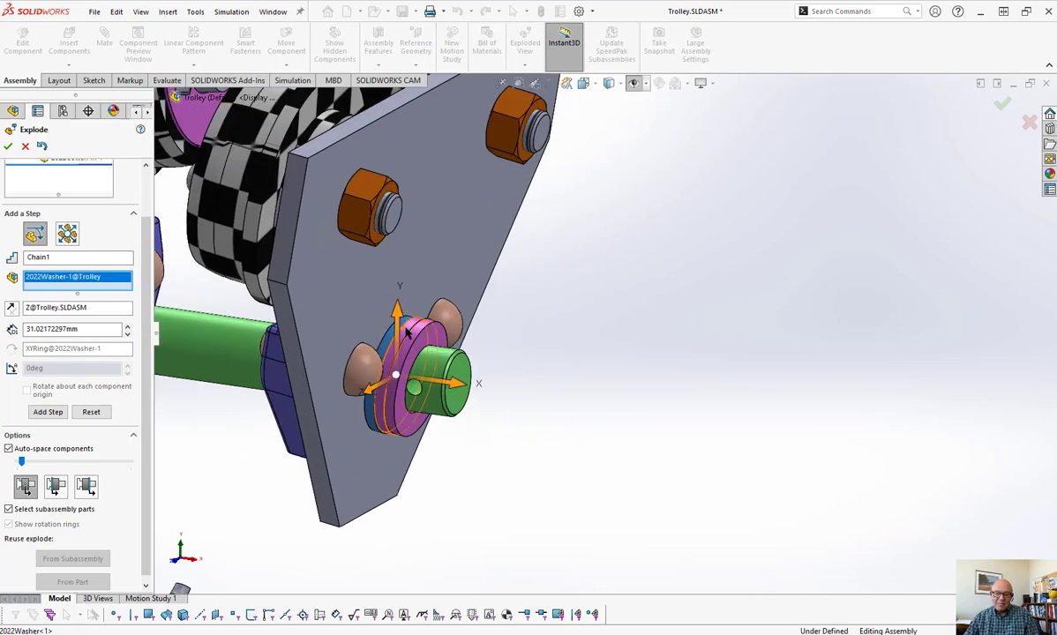
click(420, 334)
click(423, 333)
scroll(586, 362, up, 4)
drag(581, 369, 815, 407)
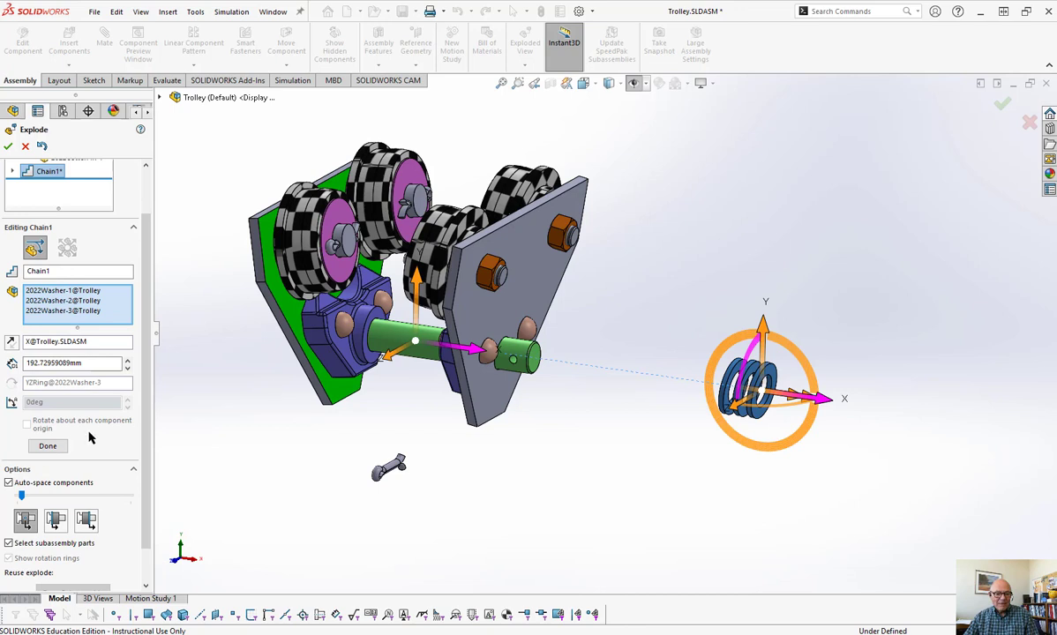
click(47, 447)
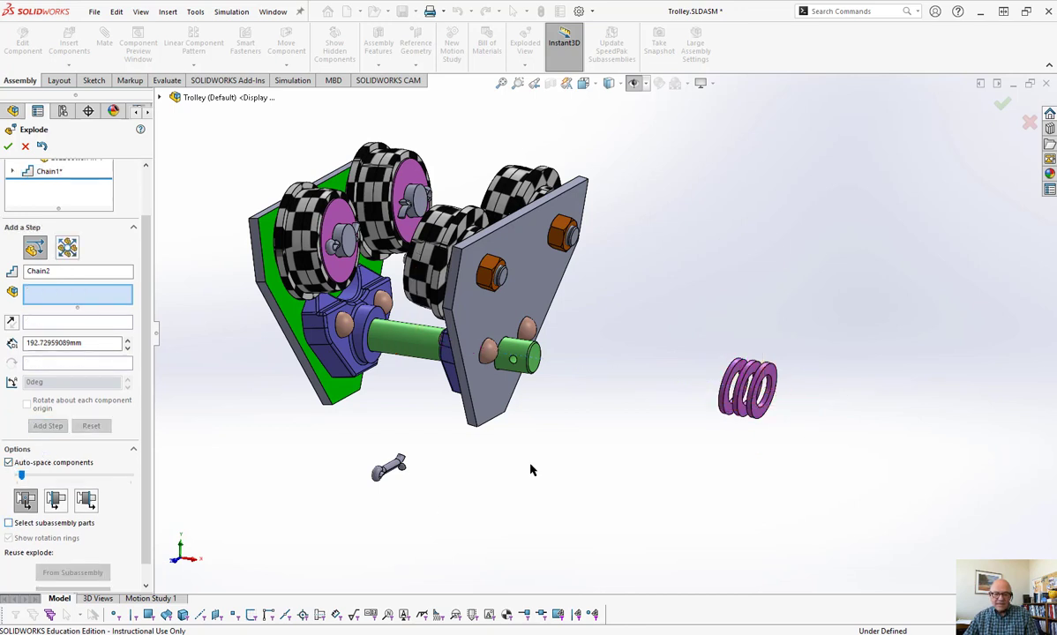
- Explode the right side plate assembly out to the right
click(483, 302)
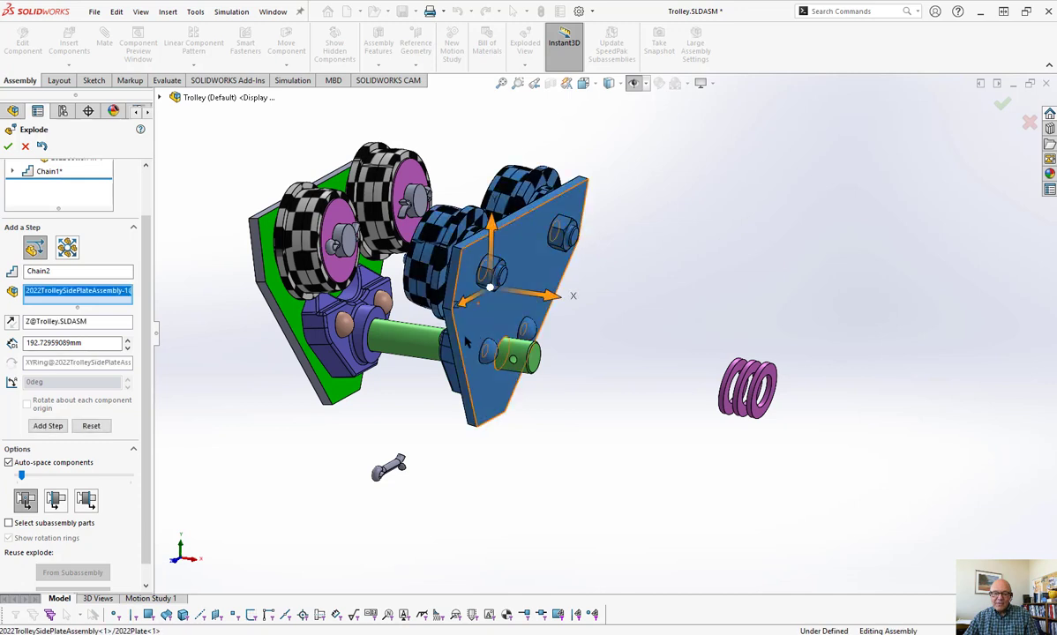
drag(568, 301, 706, 323)
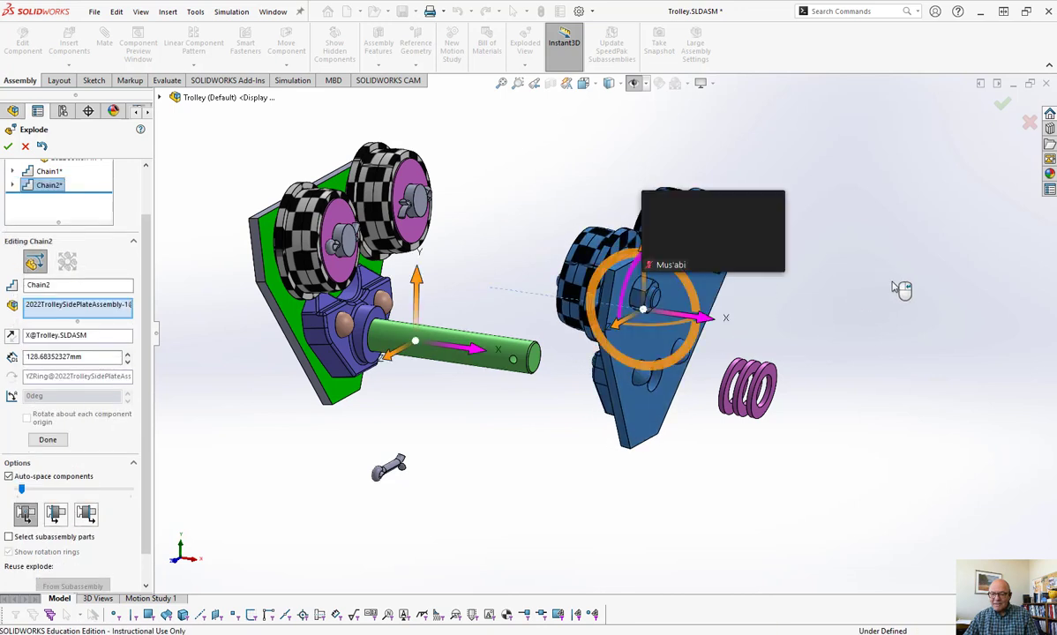
click(48, 439)
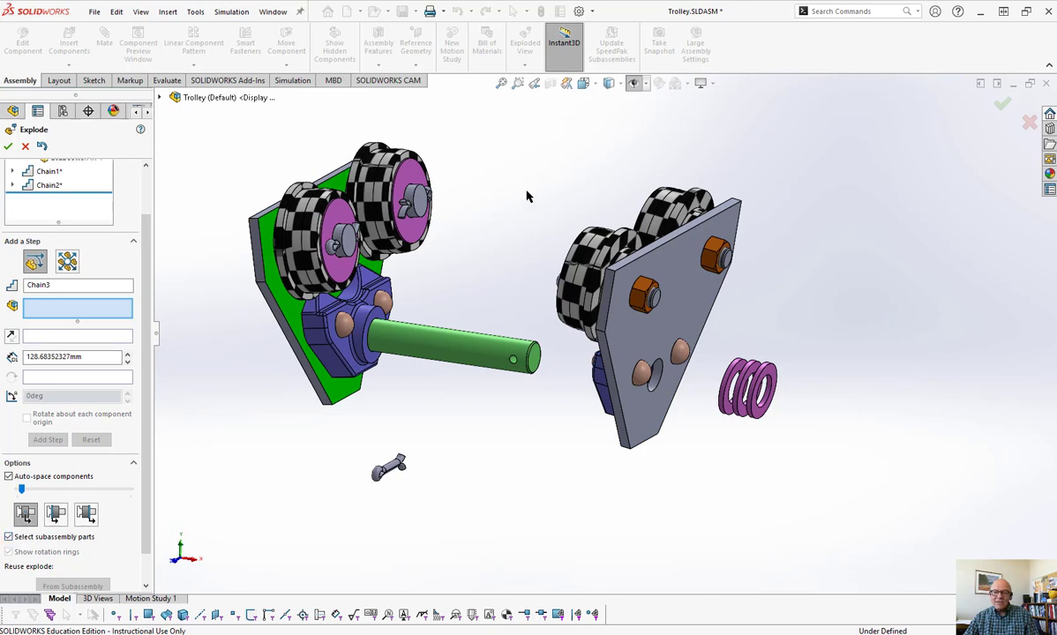
- Lift the cotter pin at the wheel hub up out of the axle
click(430, 196)
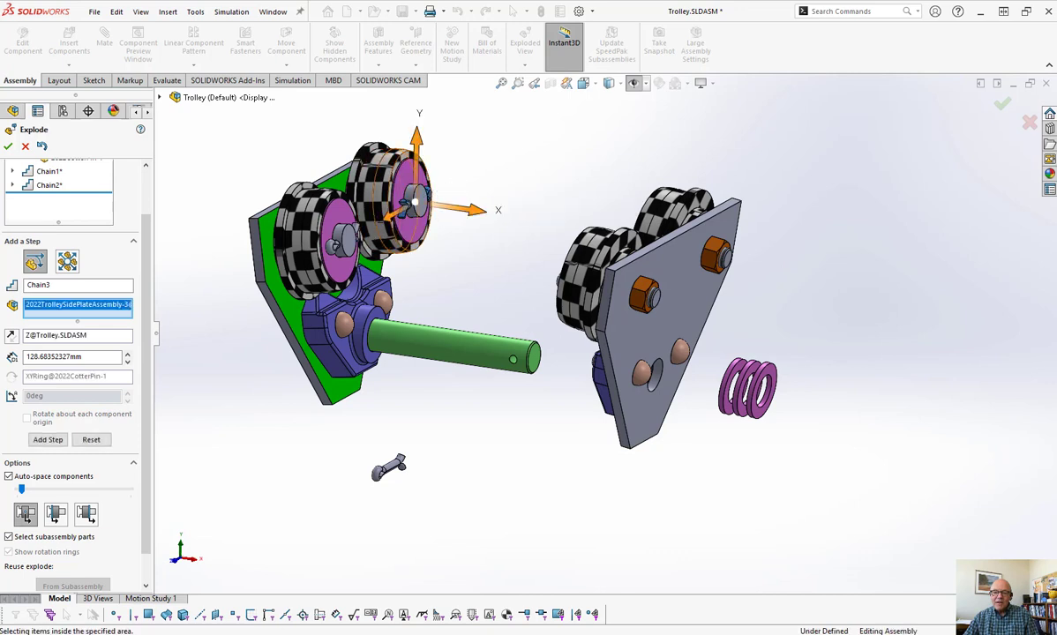
drag(451, 186, 520, 134)
click(44, 453)
- Pull the washer on the wheel axle out to the right
click(401, 198)
drag(471, 214, 591, 221)
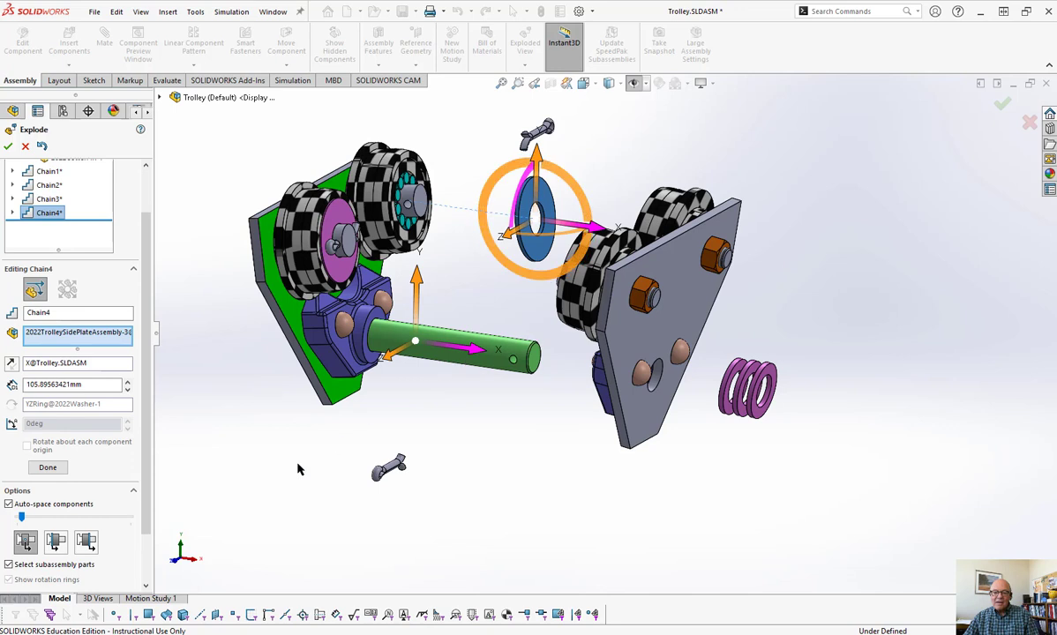
click(47, 468)
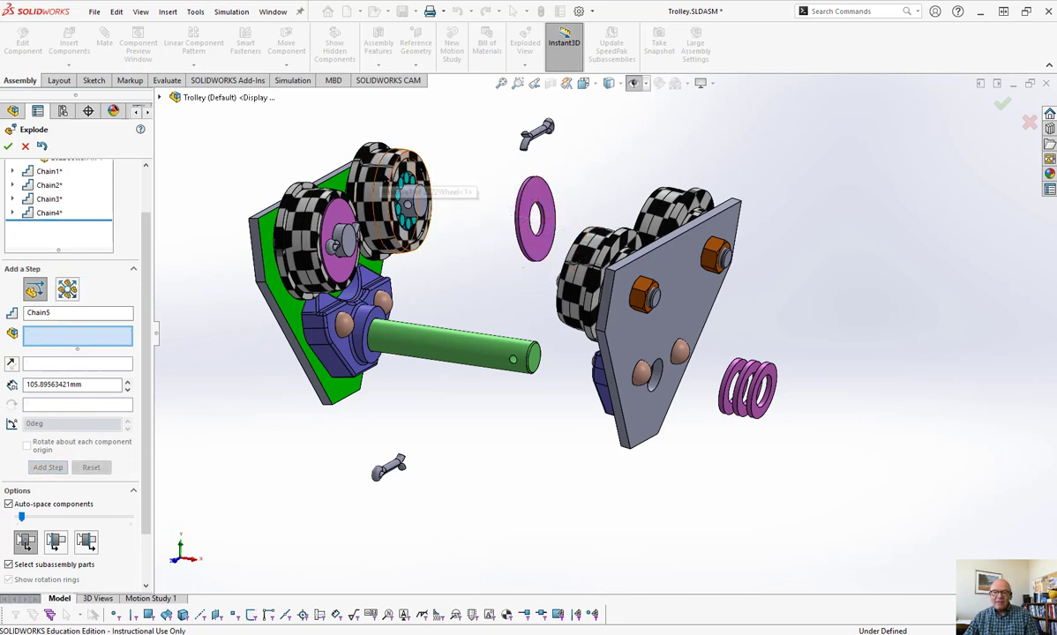
- Slide the upper wheel out along its axle, then lift it upward, as two steps
click(393, 201)
drag(446, 209, 529, 216)
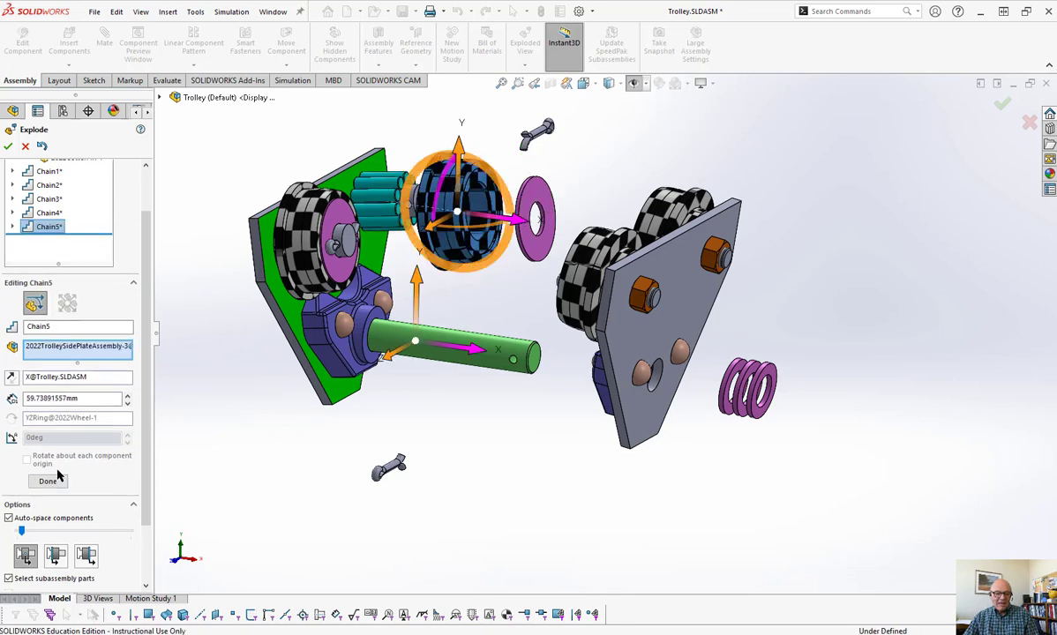
click(47, 481)
click(437, 176)
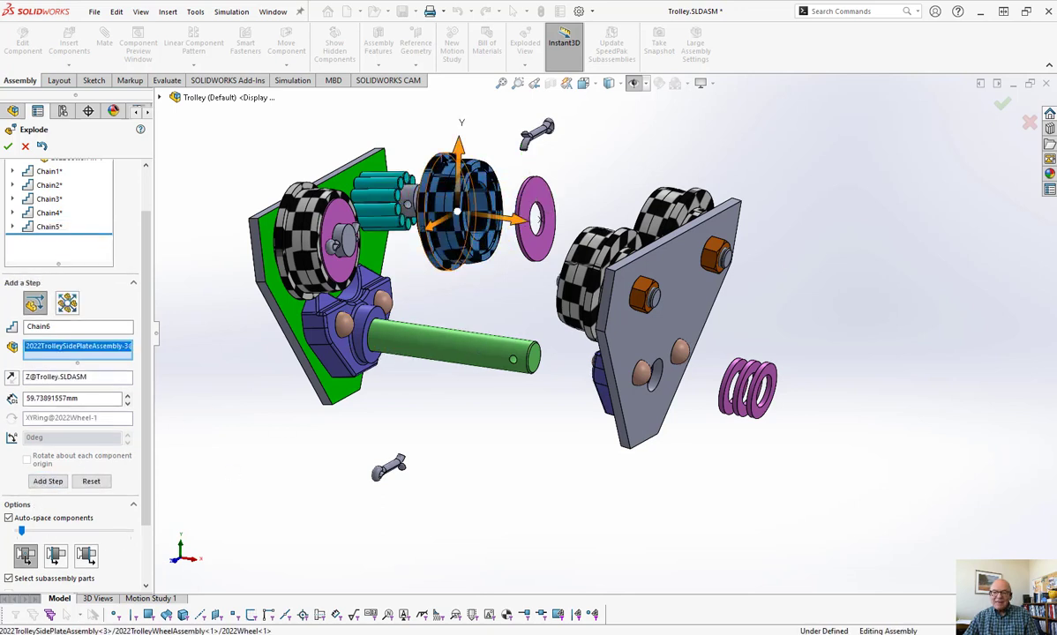
drag(458, 145, 459, 61)
click(41, 495)
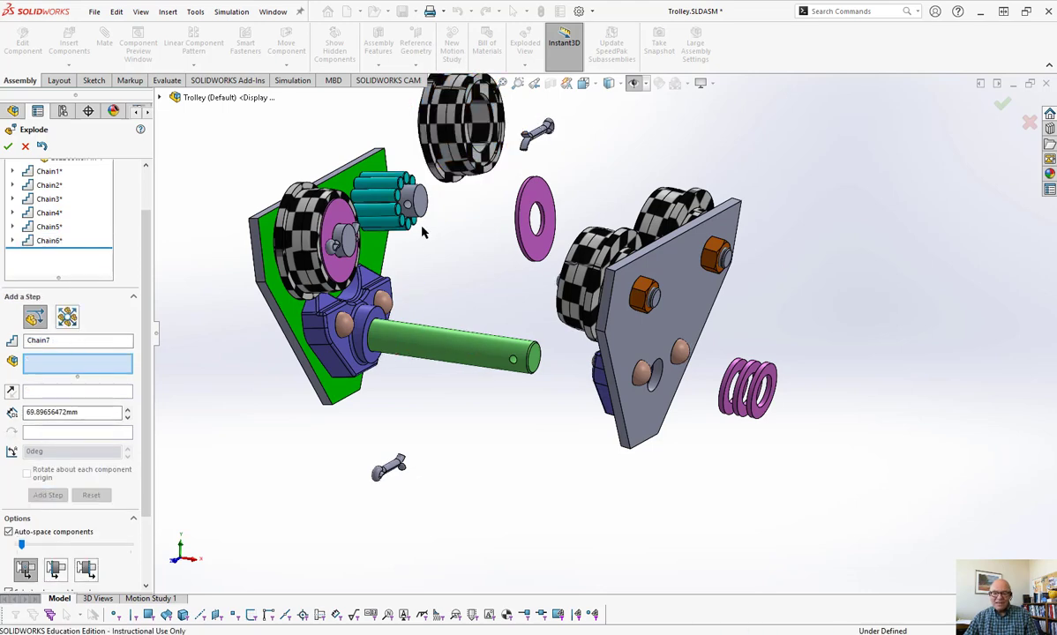
- Raise the wheel further, about 45 mm along Y, in another explode step
scroll(459, 238, up, 3)
scroll(520, 238, down, 5)
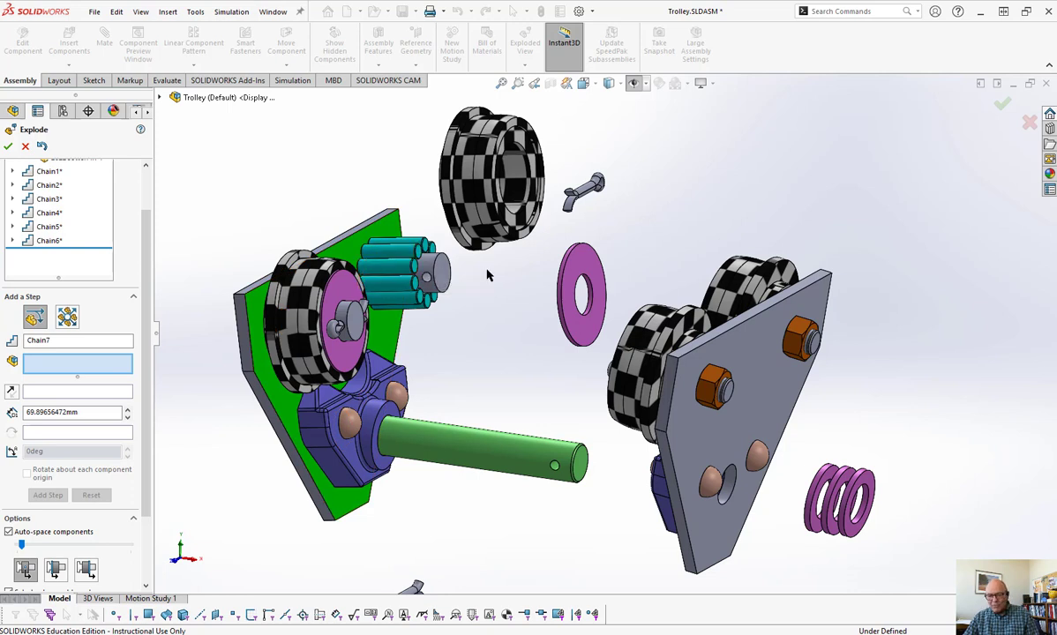
scroll(493, 291, up, 2)
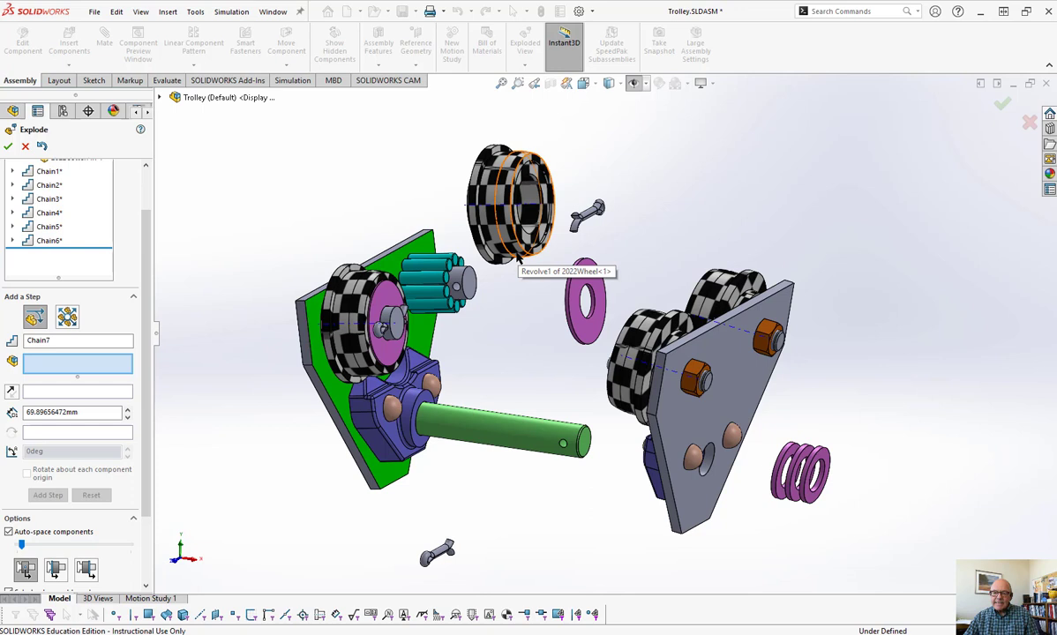
click(518, 258)
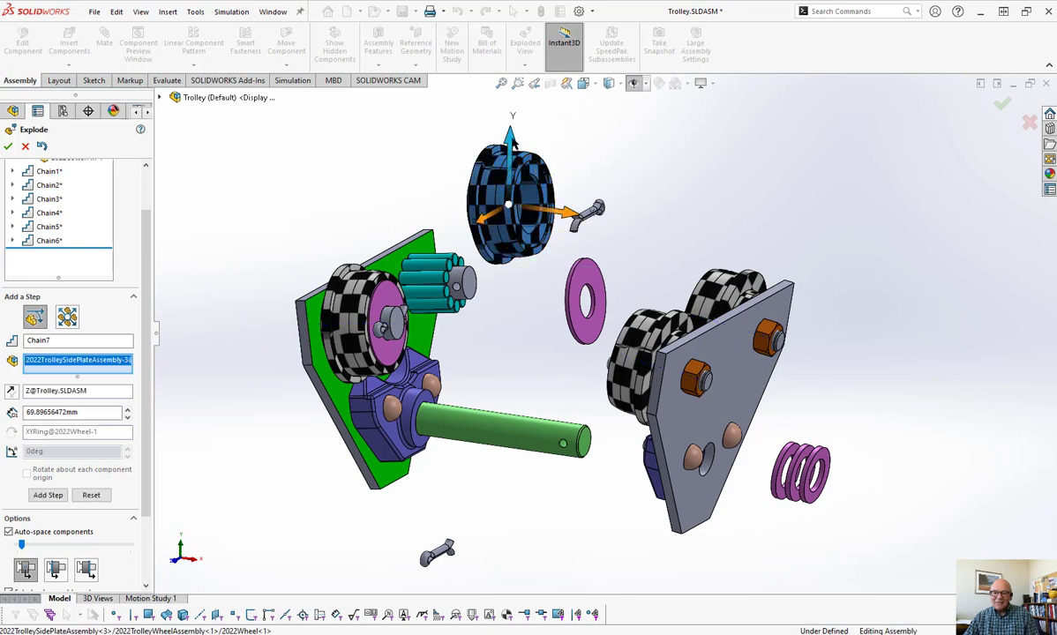
drag(512, 144, 499, 99)
click(47, 510)
scroll(544, 319, down, 5)
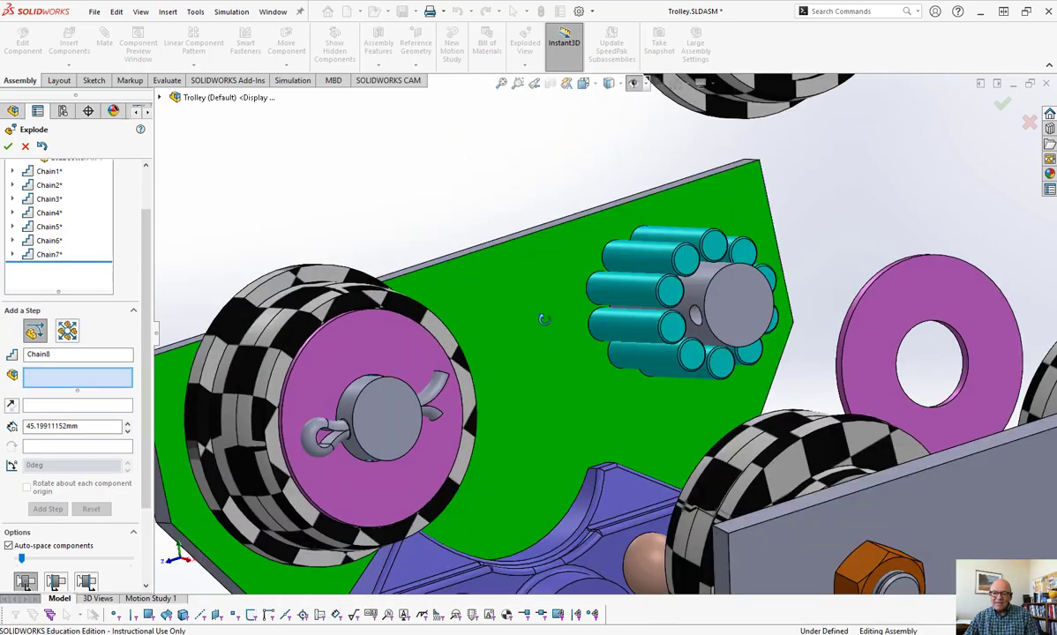
- Turn the view toward the wheel hub and select all ten bearing rollers
middle_drag(544, 319, 769, 257)
scroll(758, 263, down, 4)
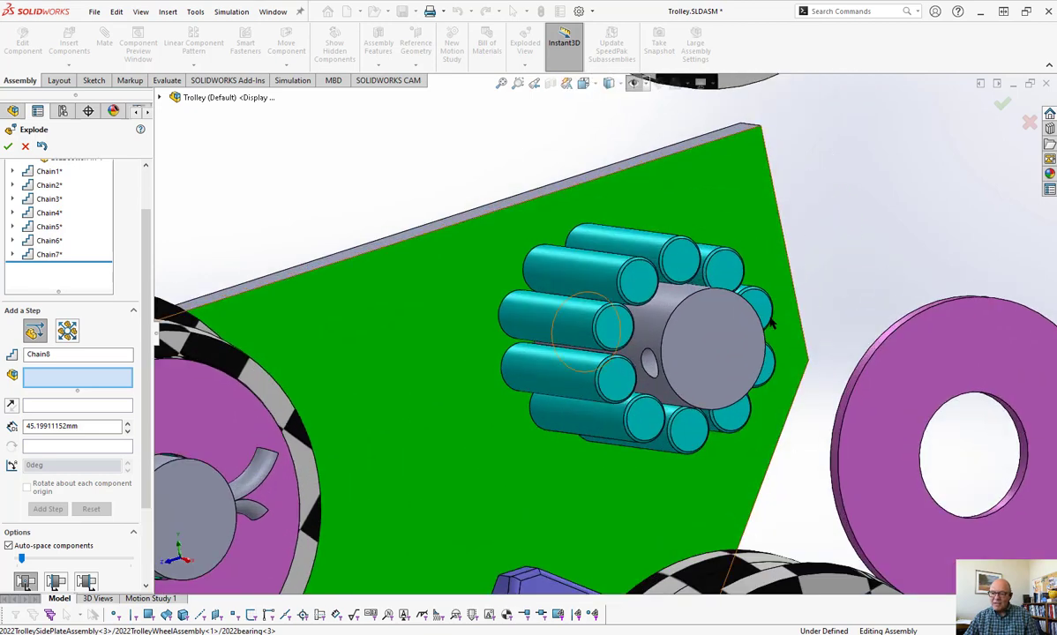
click(730, 272)
click(683, 258)
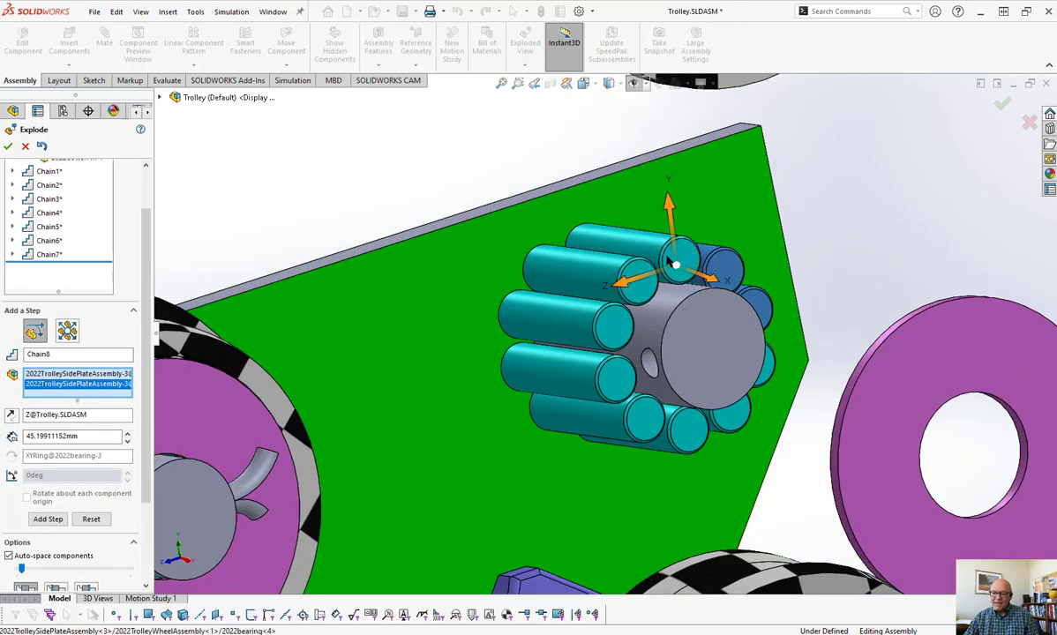
click(609, 240)
click(572, 269)
click(585, 321)
click(577, 360)
click(611, 406)
click(652, 421)
click(731, 411)
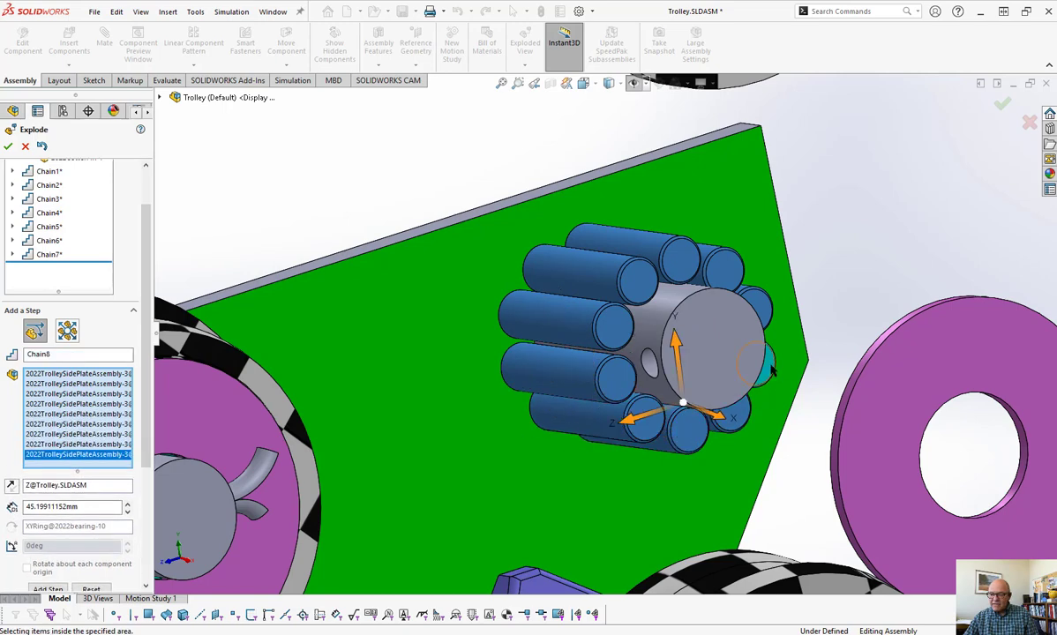
click(760, 361)
- Undo the first roller move, disable Auto-space components, and slide the rollers 66 mm toward the washer
scroll(819, 323, up, 5)
middle_drag(818, 323, 749, 334)
drag(614, 367, 714, 363)
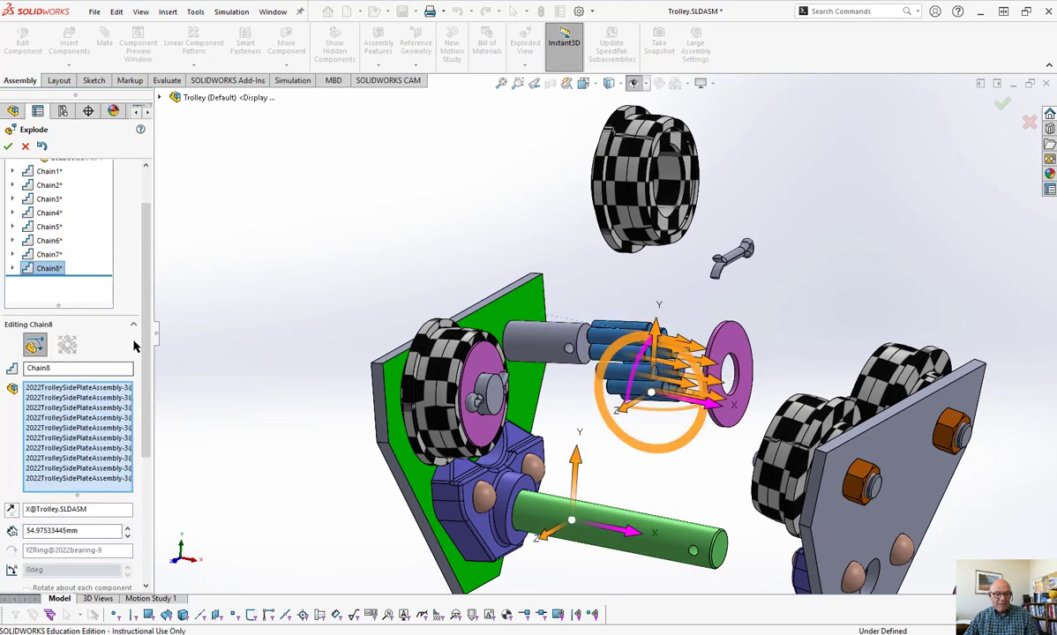
drag(147, 346, 170, 459)
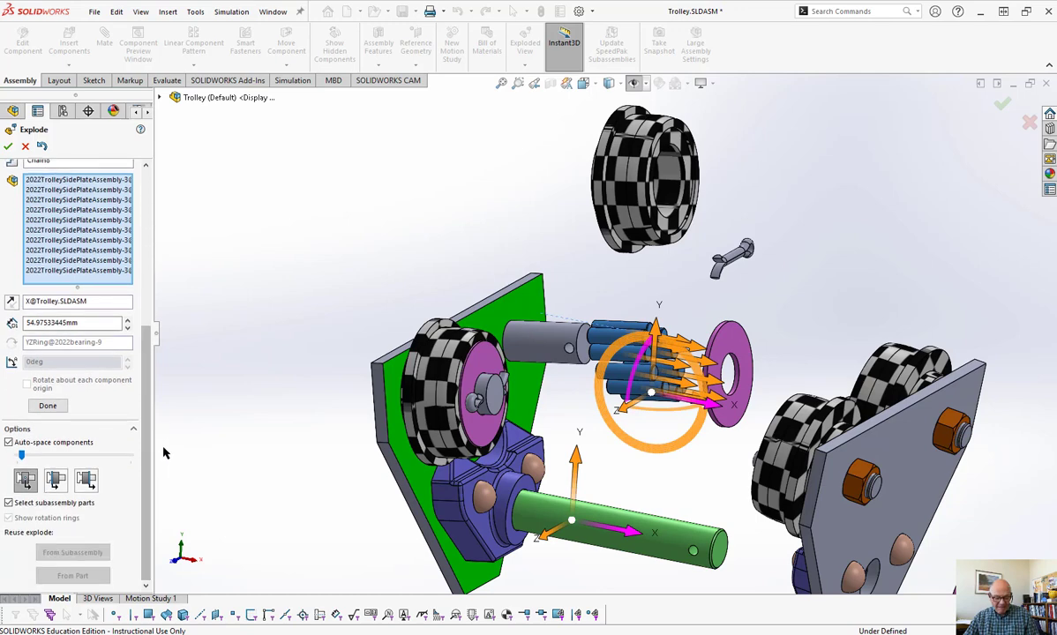
key(ctrl+z)
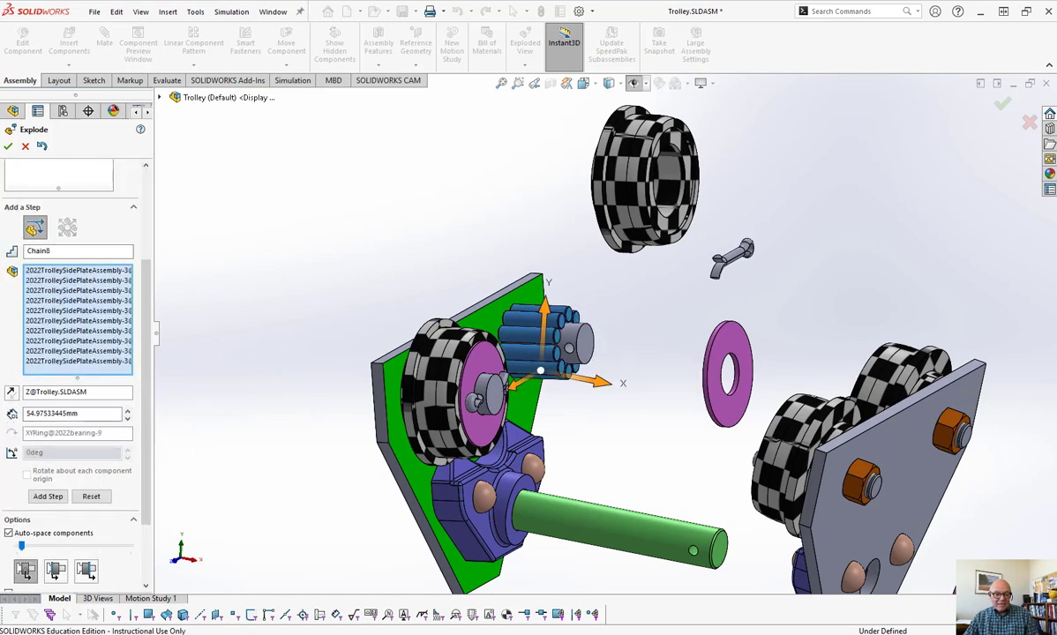
scroll(105, 538, down, 3)
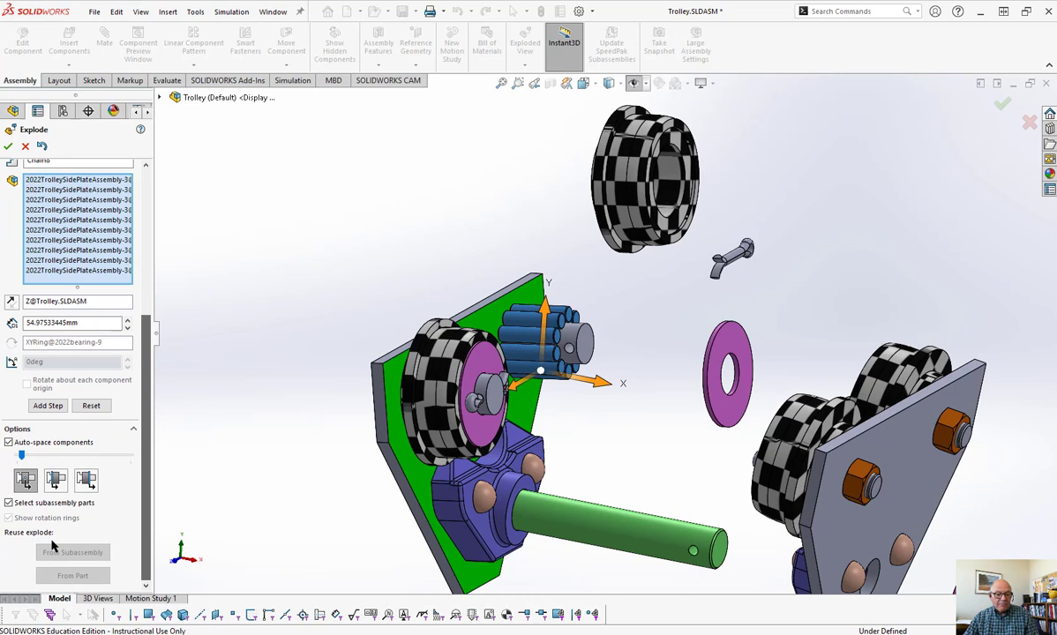
click(9, 443)
drag(603, 386, 719, 406)
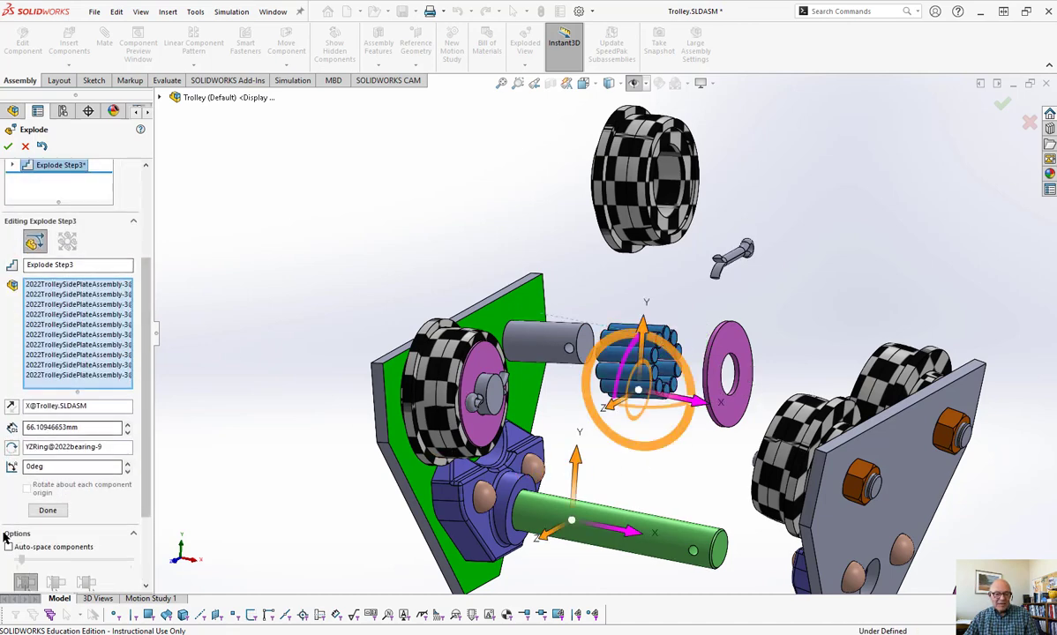
- Commit the roller step, then fan the ten rollers radially about 27 mm as Explode Step4
click(64, 509)
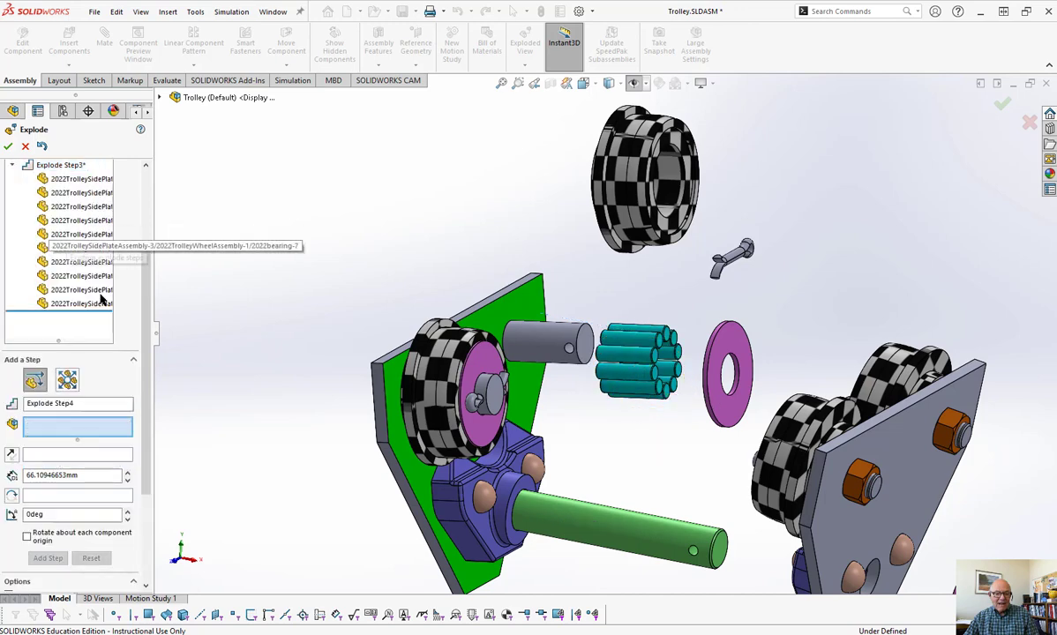
click(70, 379)
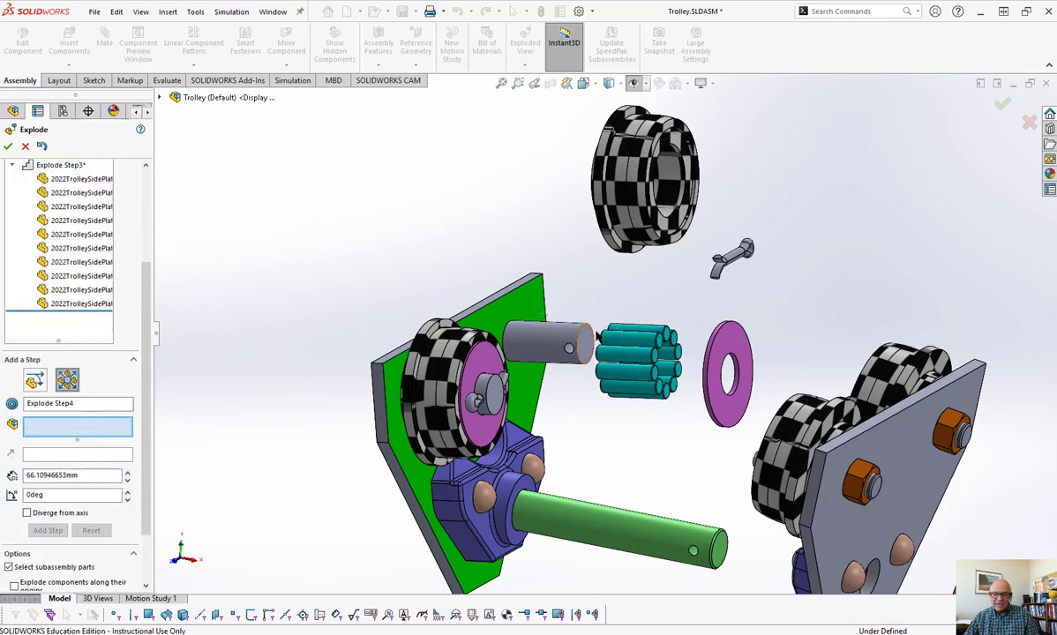
drag(688, 309, 632, 410)
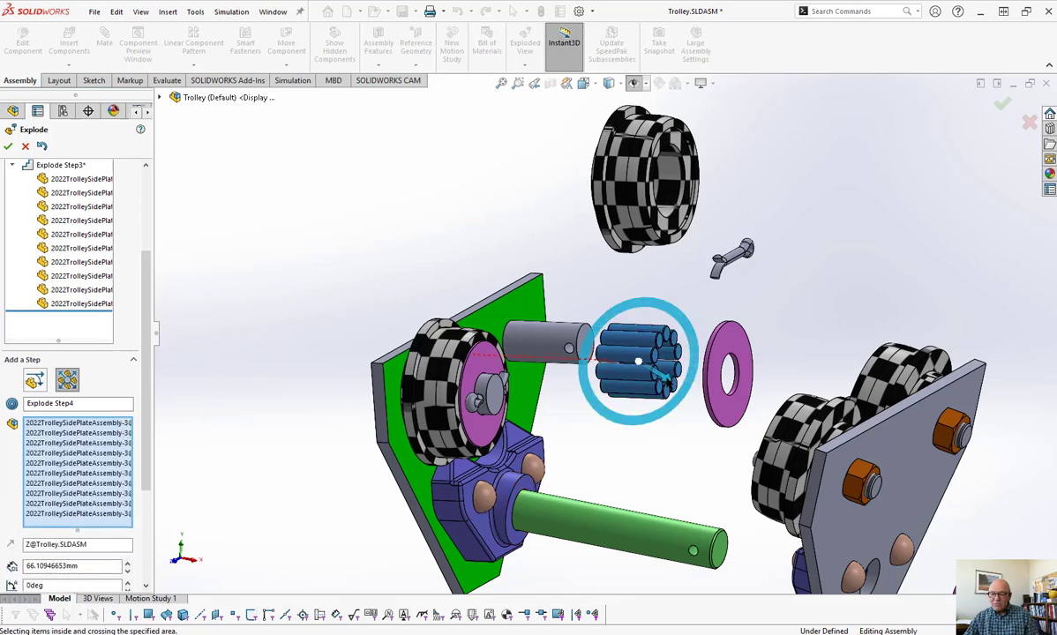
drag(637, 361, 688, 385)
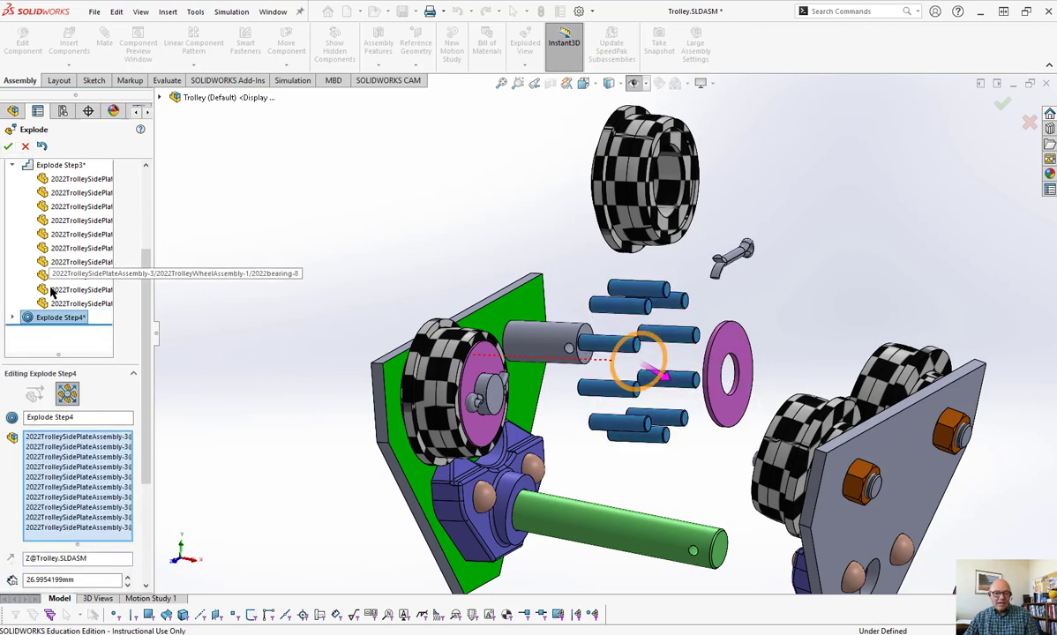
scroll(88, 424, down, 3)
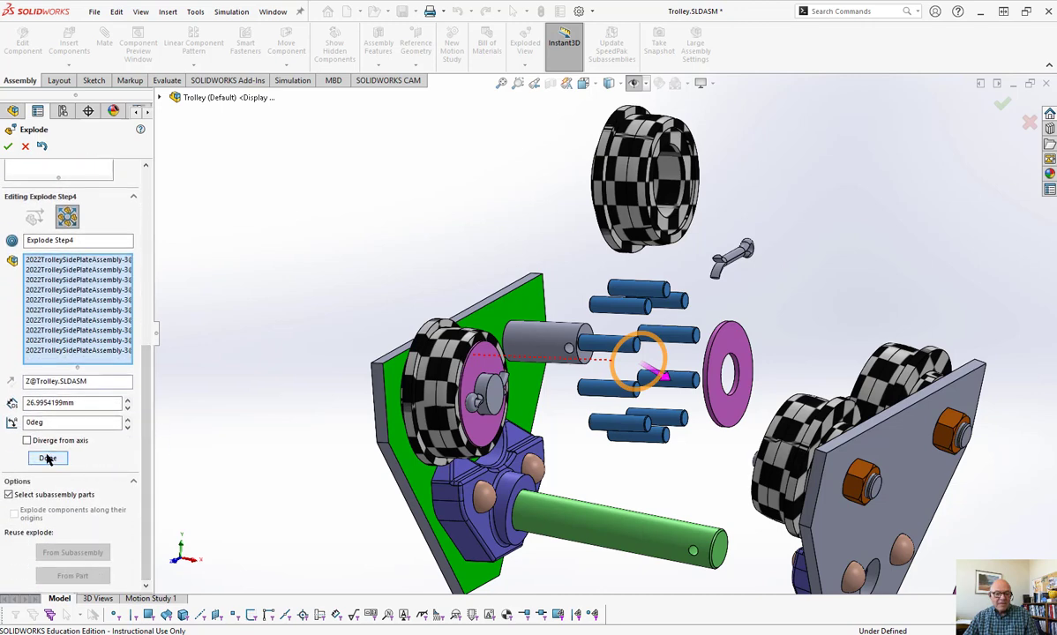
click(47, 459)
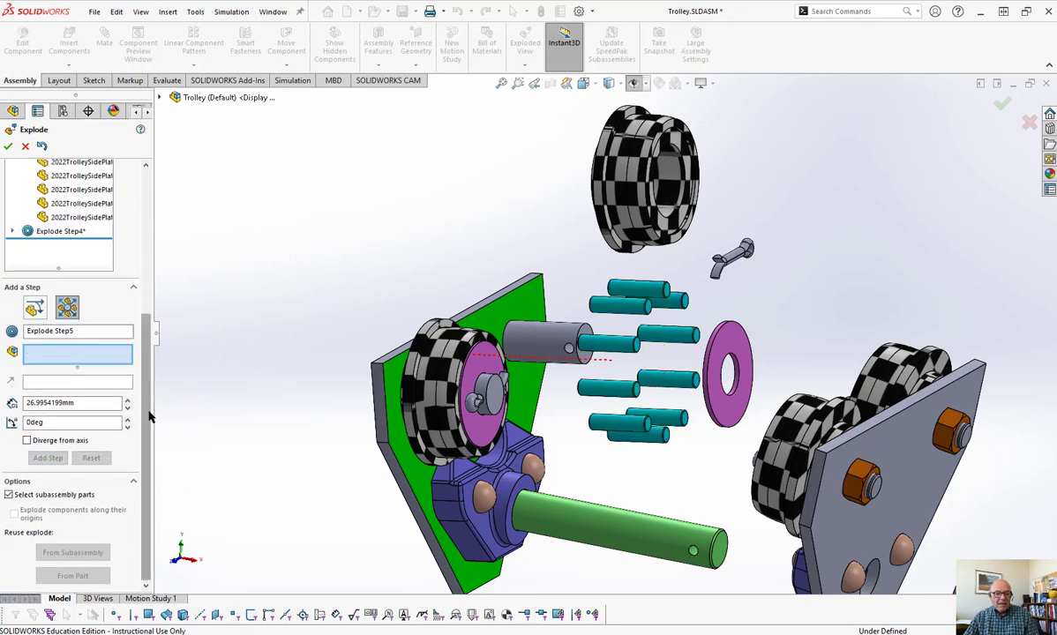
- Zoom and orbit the exploded trolley to inspect the lifted wheel, side plate and fanned rollers
scroll(295, 385, up, 3)
scroll(617, 410, up, 1)
scroll(762, 468, up, 2)
scroll(776, 450, down, 1)
scroll(706, 393, down, 2)
scroll(739, 336, down, 1)
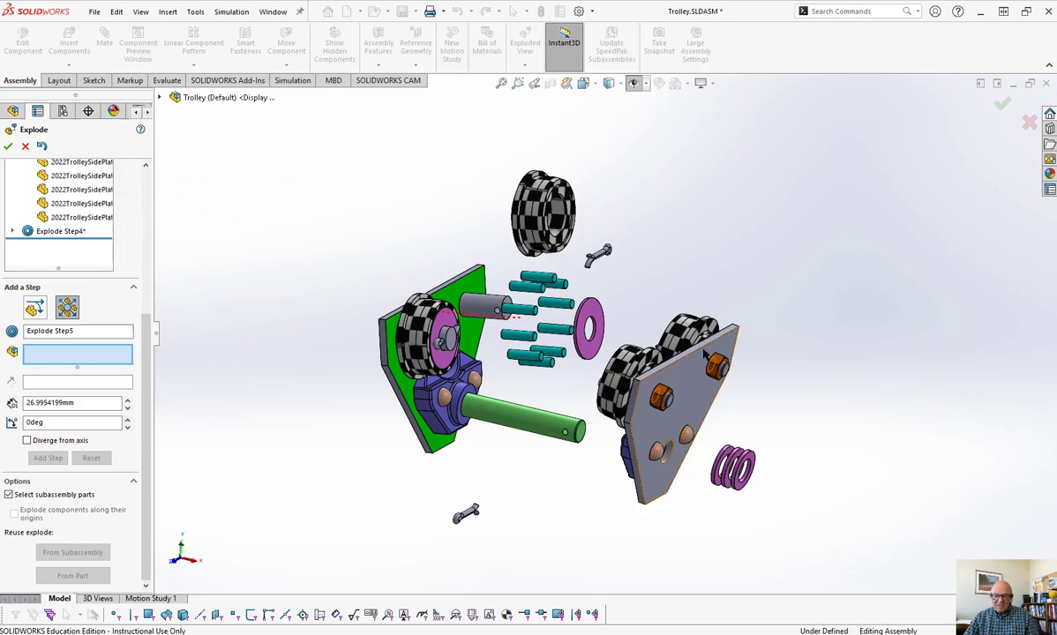
middle_drag(642, 317, 732, 323)
scroll(732, 323, up, 2)
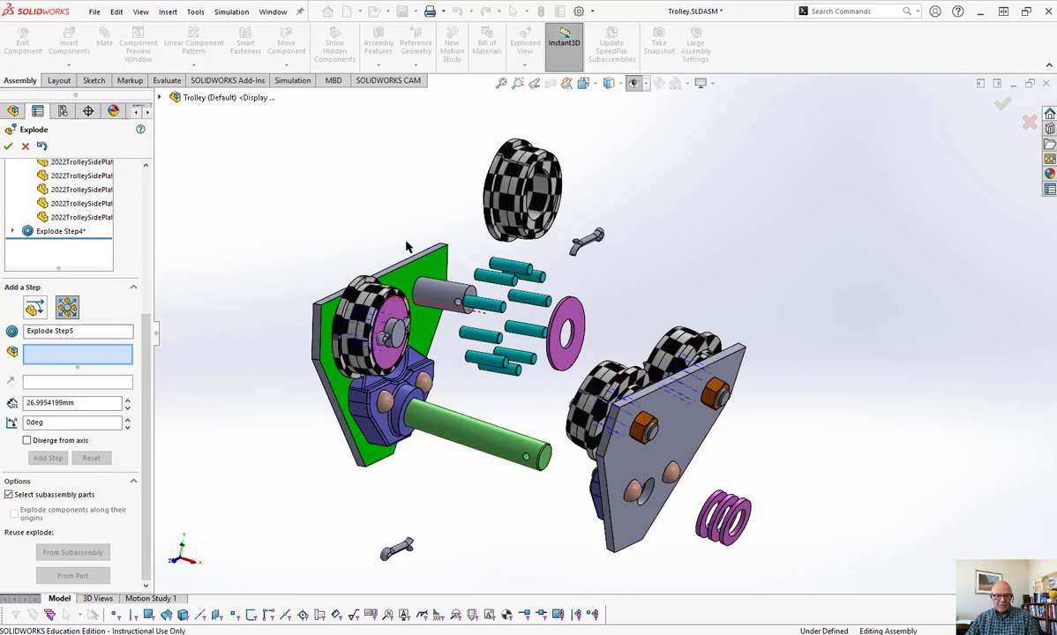
- Accept the explode as Exploded View2 and collapse the trolley back together
click(8, 145)
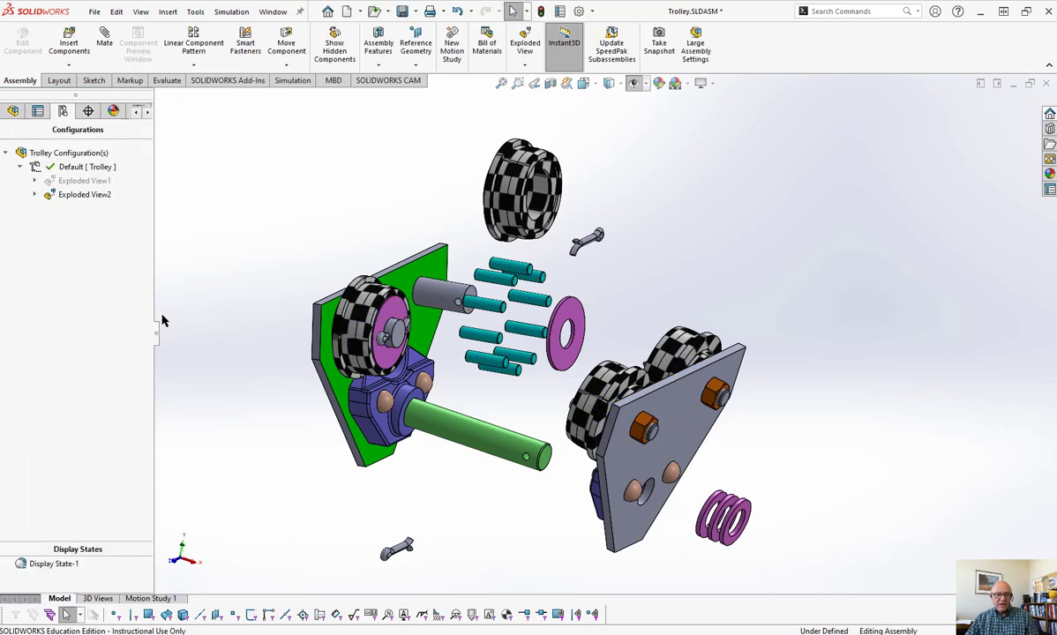
right_click(66, 197)
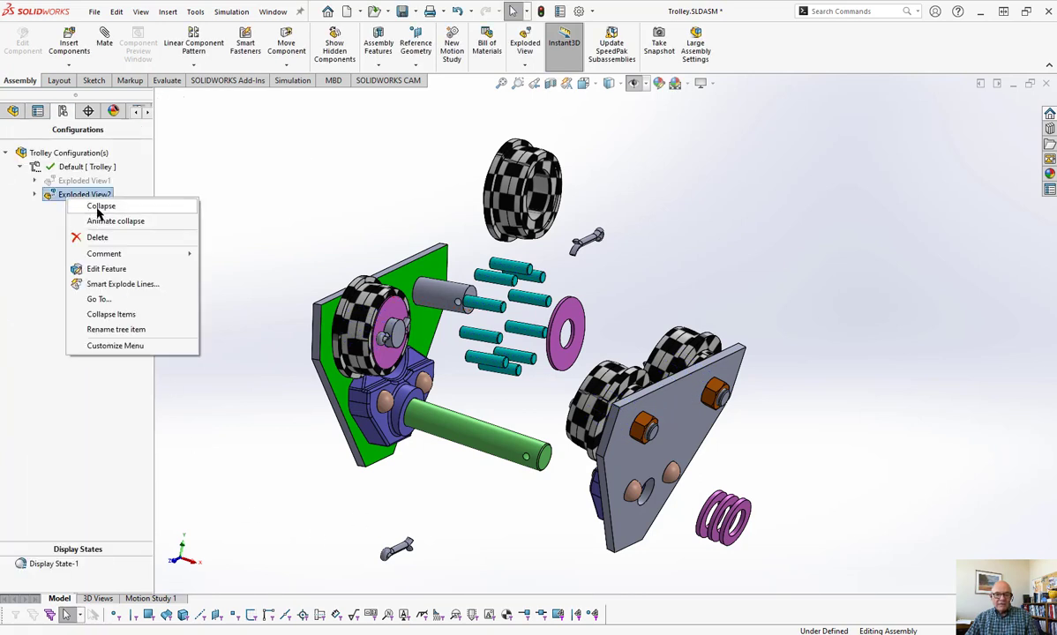
click(96, 205)
- Play the Exploded View2 explode and collapse animations, then close the Animation Controller
right_click(76, 199)
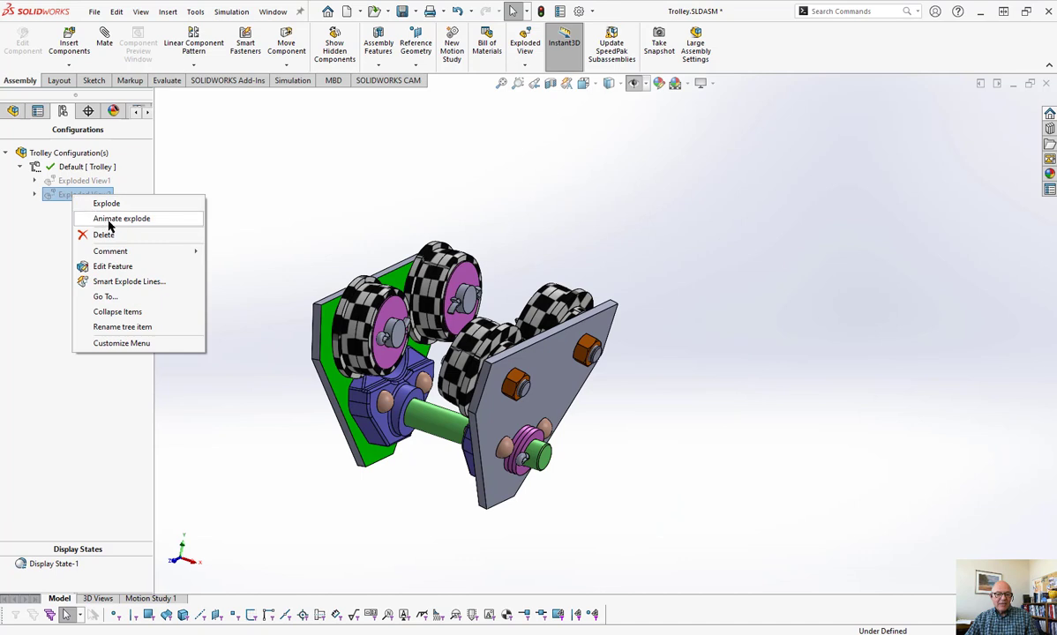
click(97, 216)
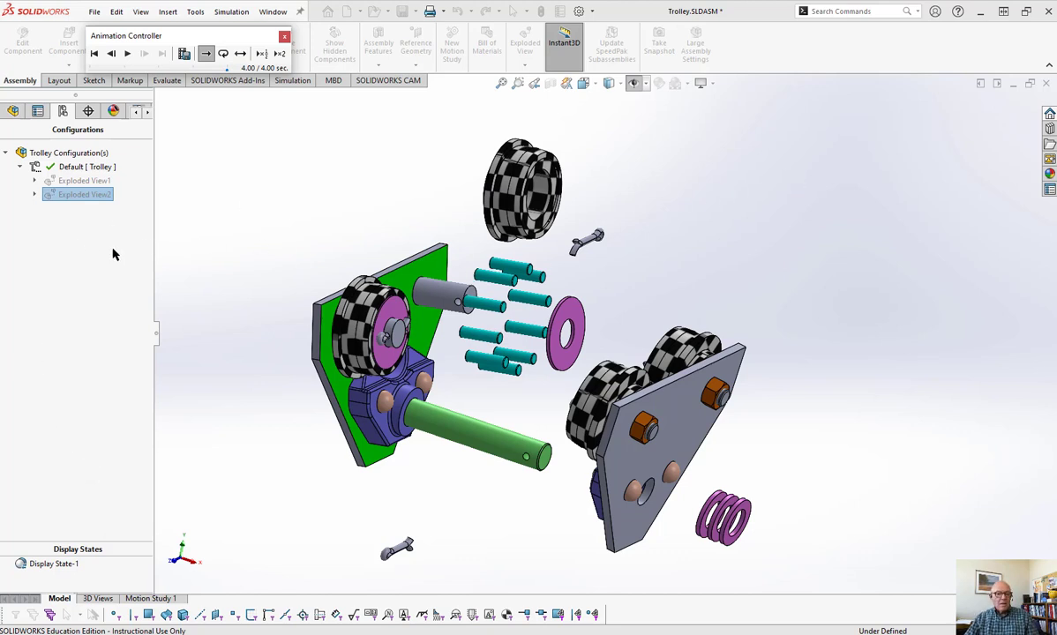
right_click(73, 195)
click(114, 215)
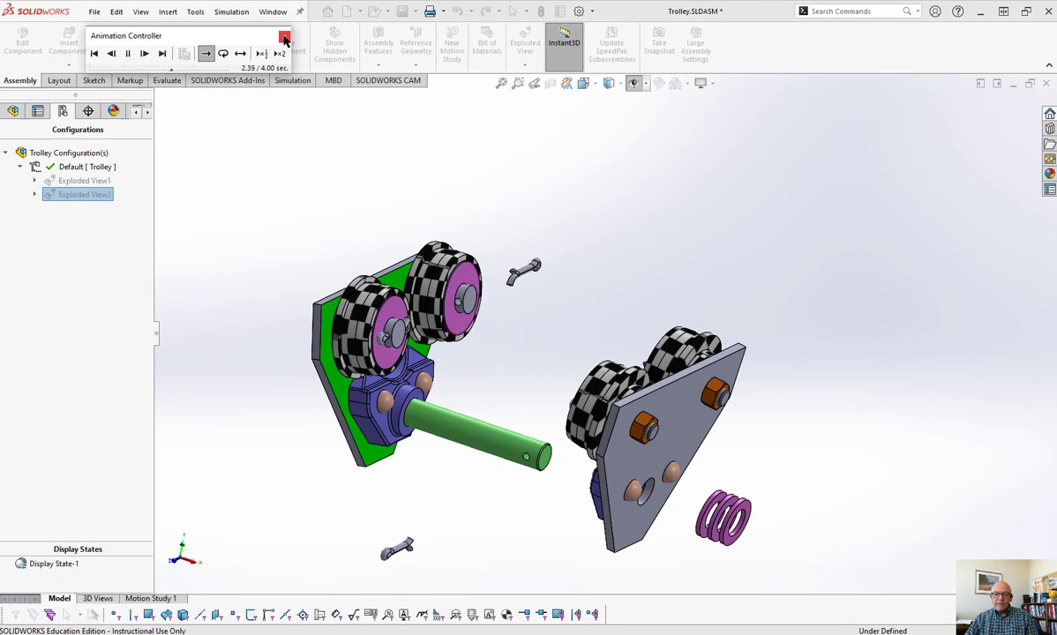
click(284, 39)
click(269, 168)
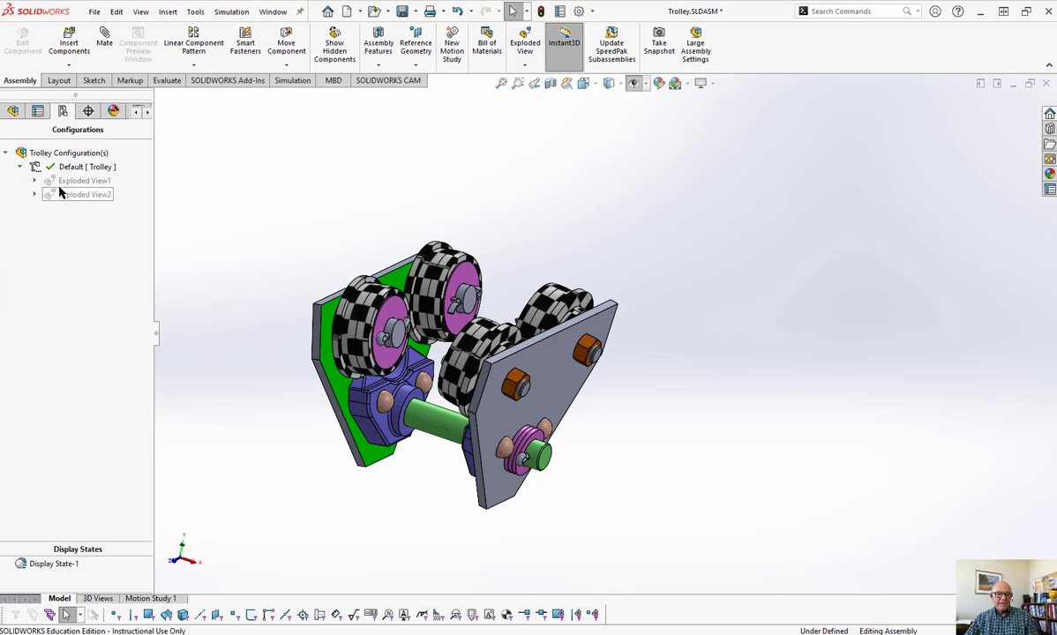
- Make a drawing from the trolley assembly using the TBmetric template
click(93, 12)
click(130, 112)
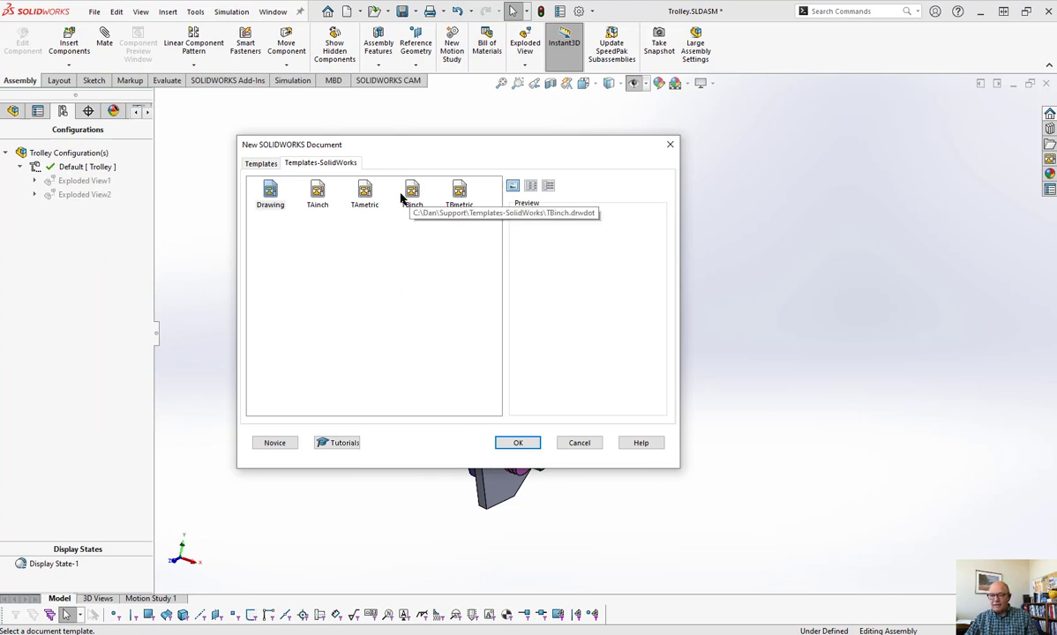
double_click(459, 194)
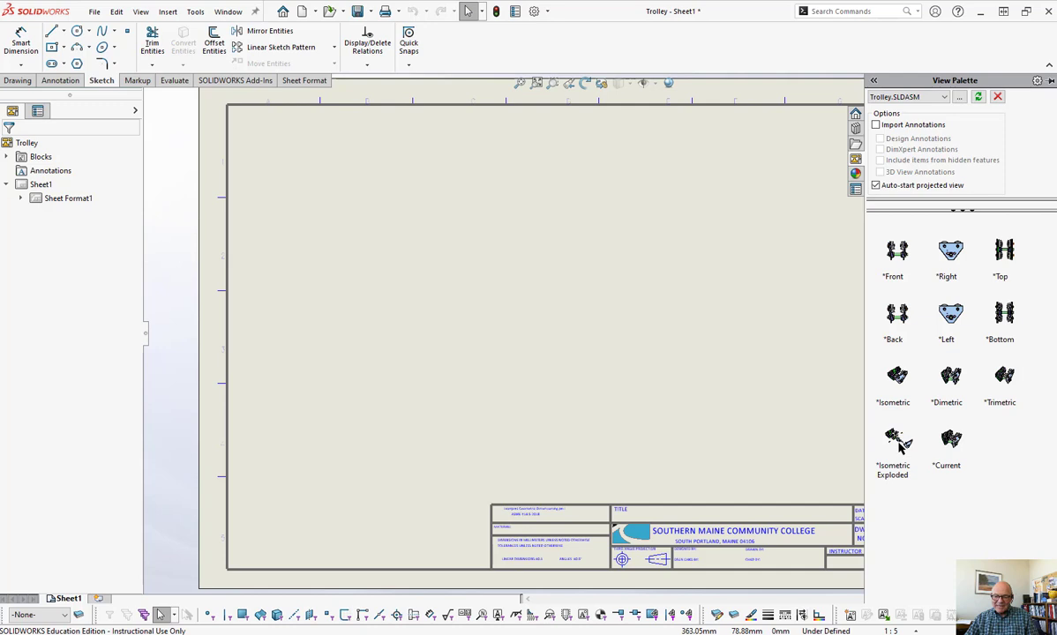
- Place the *Isometric Exploded view on Sheet1 in high quality at custom scale 1:2
drag(895, 439, 496, 346)
drag(388, 234, 402, 267)
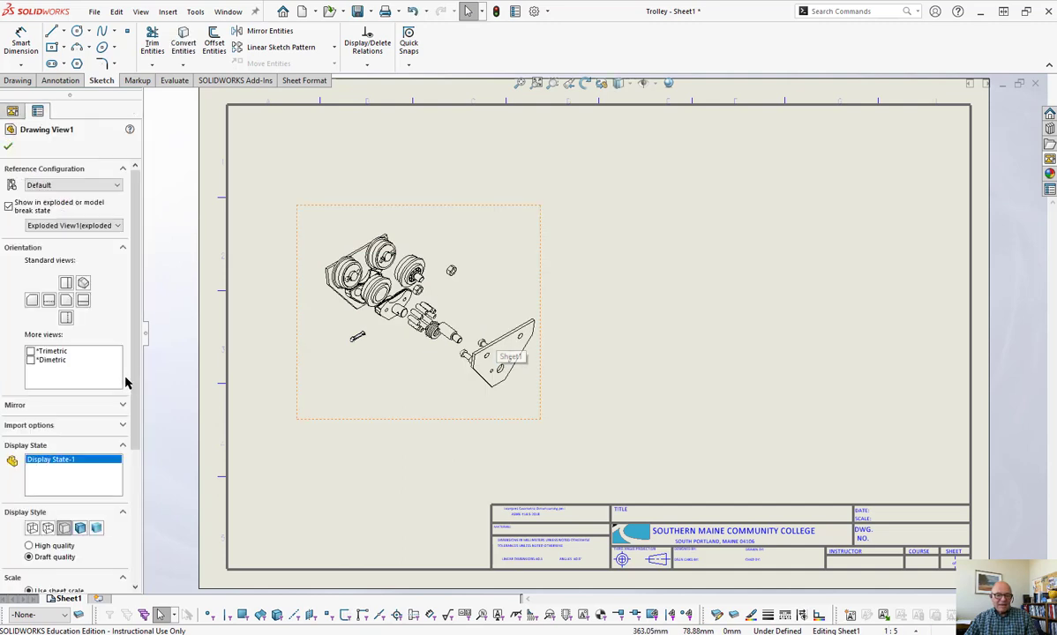
drag(137, 360, 160, 460)
click(30, 402)
click(29, 458)
click(117, 475)
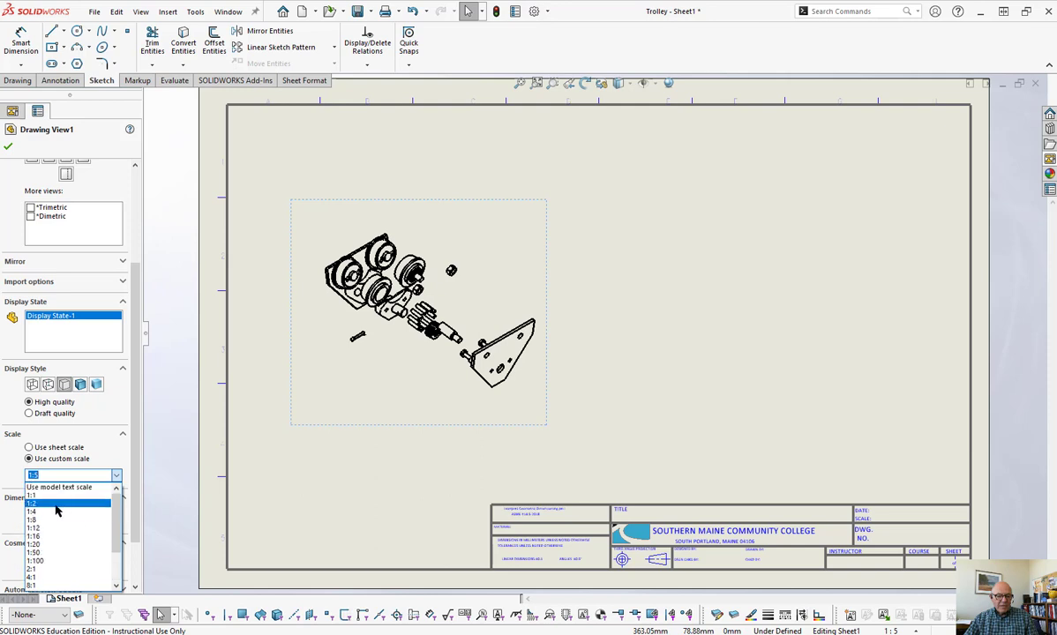
click(59, 500)
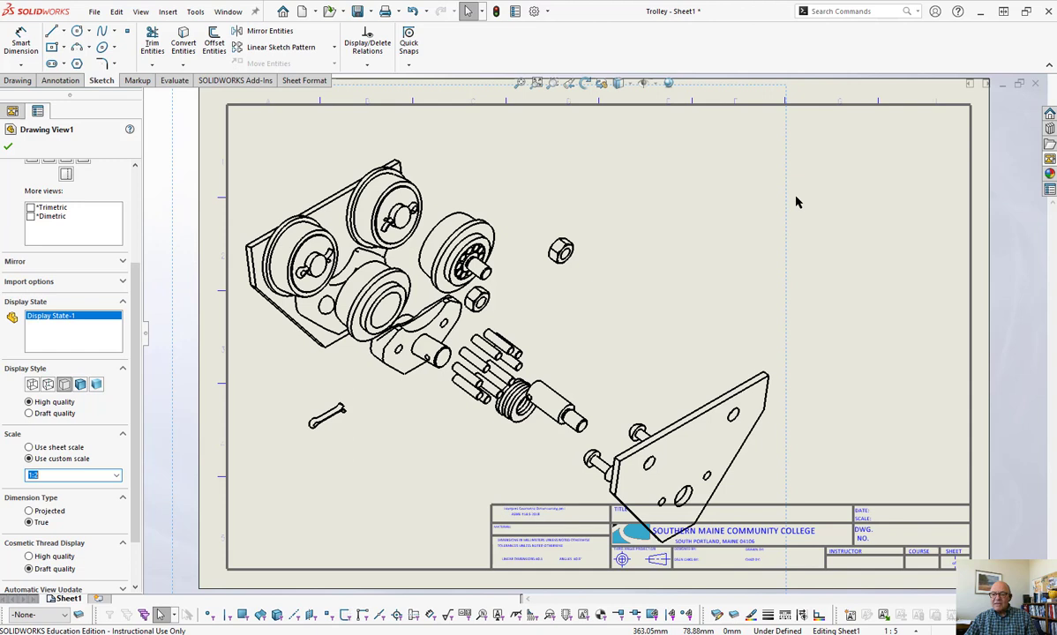
- Nudge the exploded view higher on the sheet and accept it as Drawing View1
drag(785, 205, 788, 175)
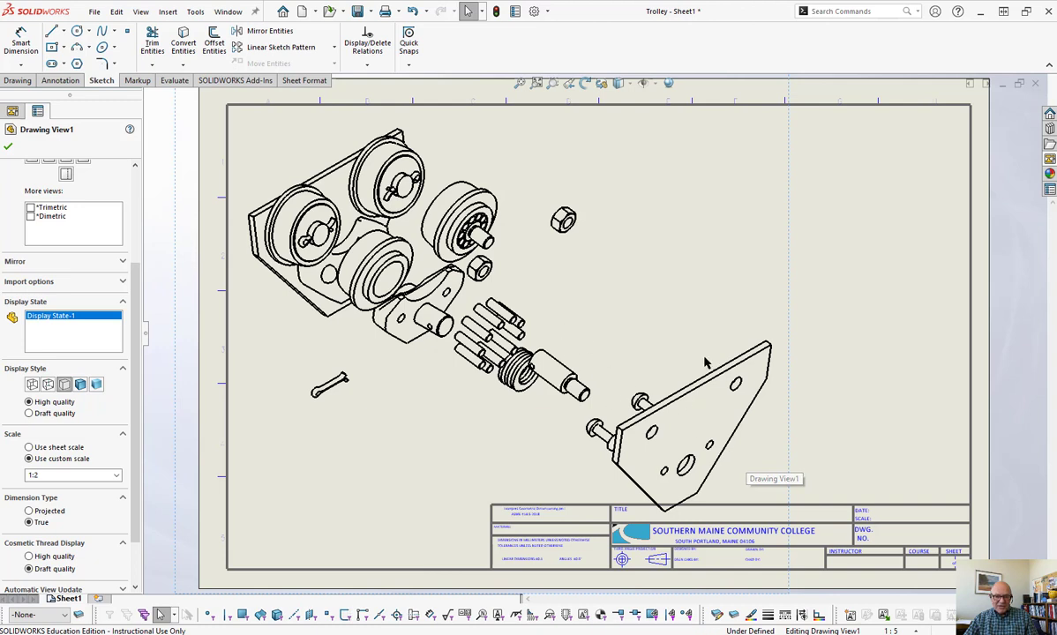
click(788, 283)
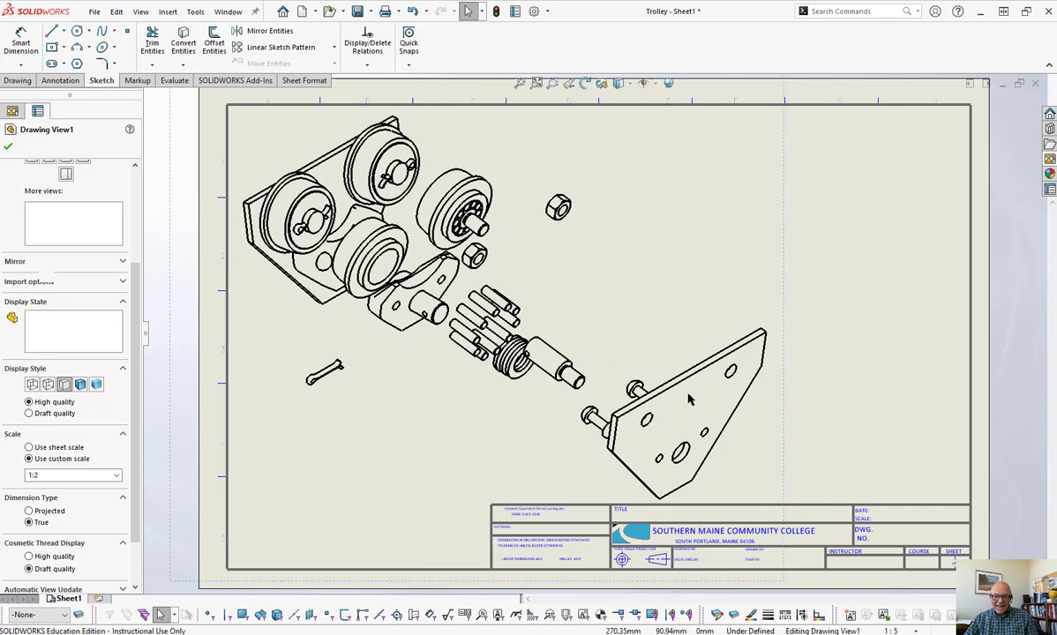
click(9, 149)
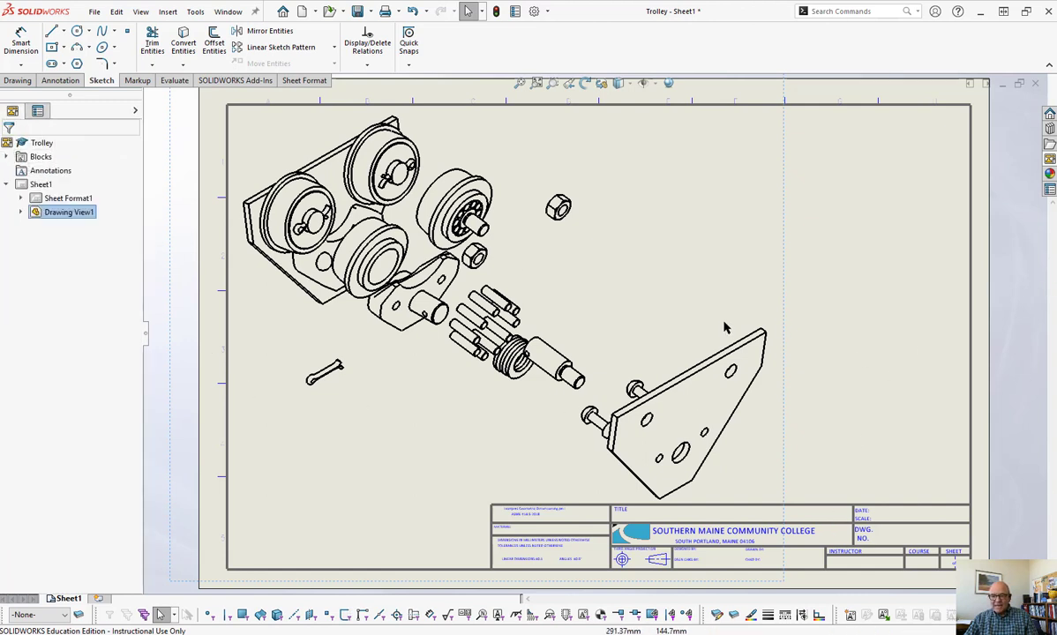
right_click(663, 264)
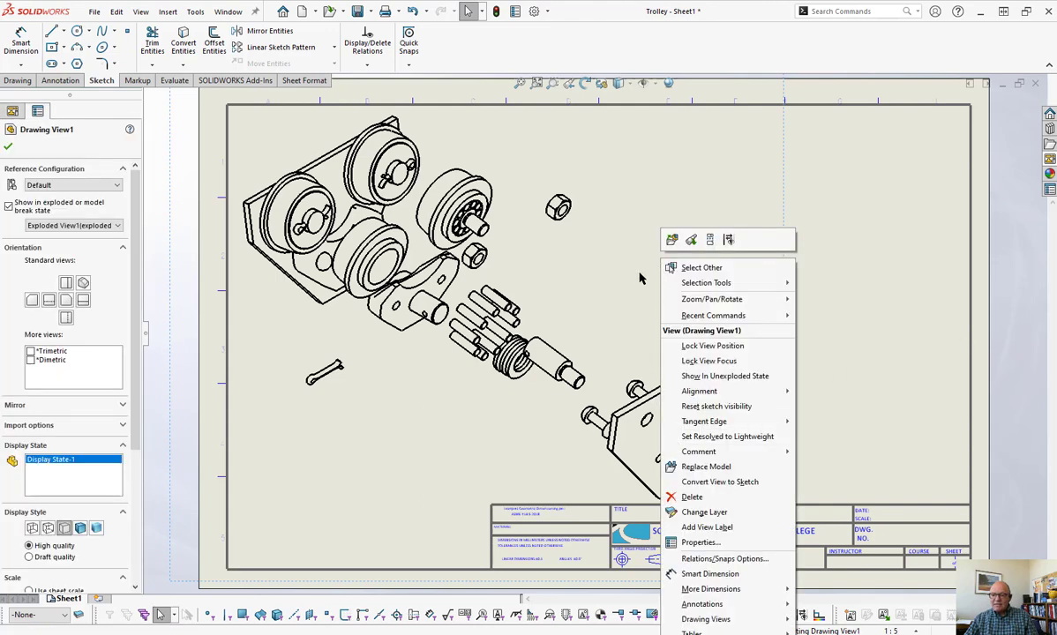
- Open Trolley.SLDASM from the drawing view and explode it using Exploded View2
click(671, 239)
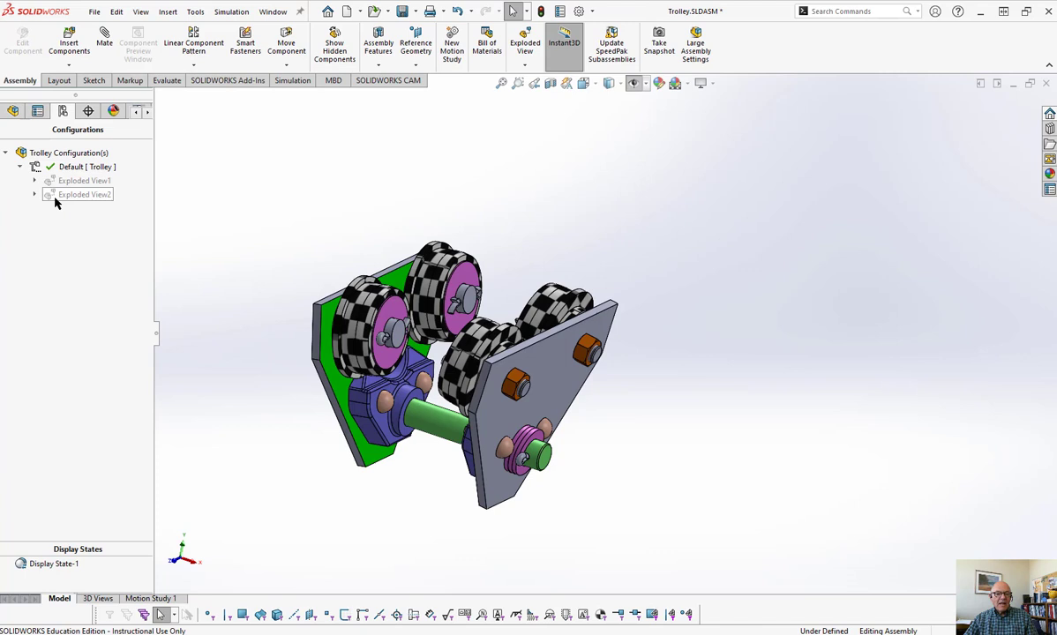
right_click(58, 196)
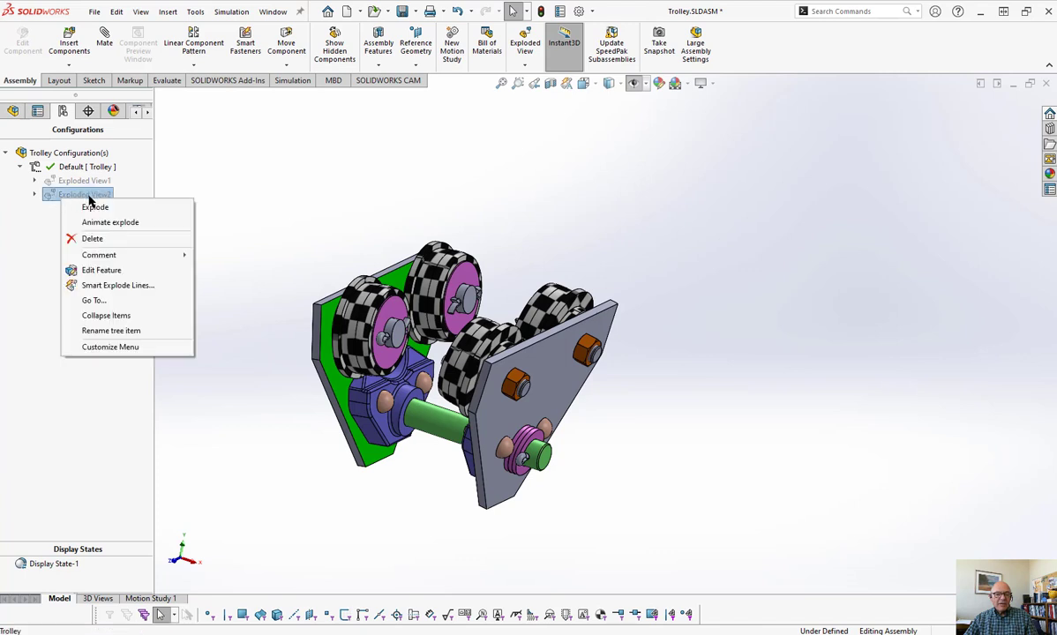
click(91, 206)
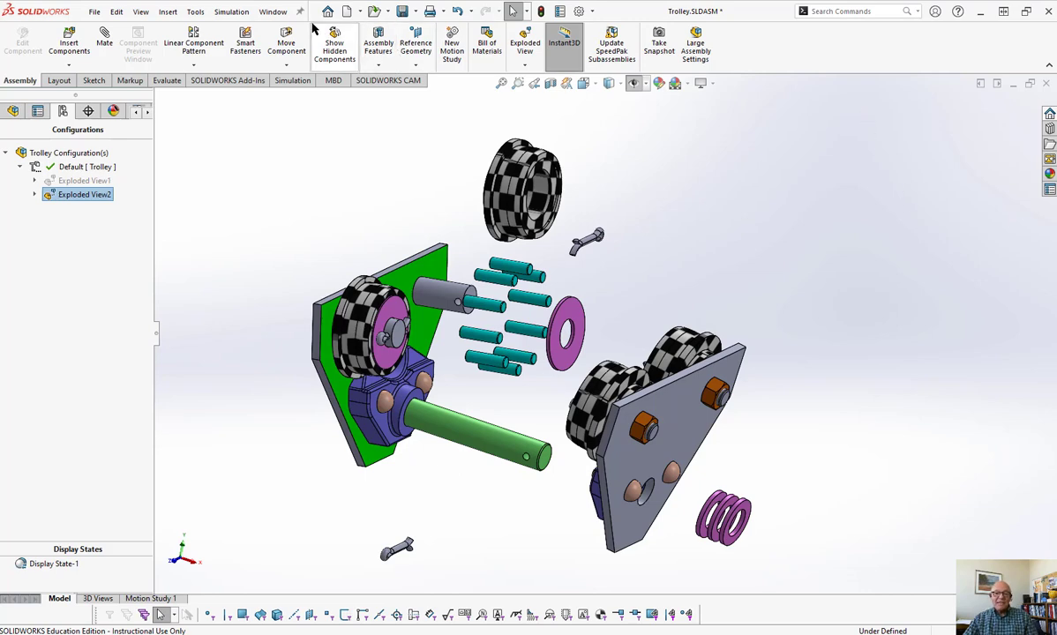
click(272, 12)
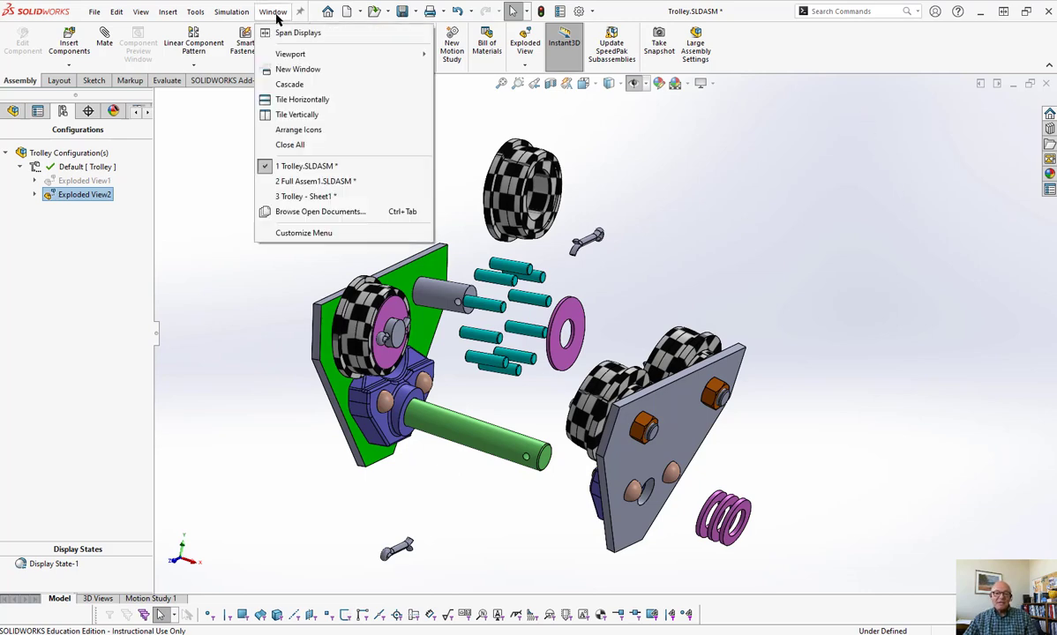
- Back on Trolley - Sheet1, switch Drawing View1 to Exploded View2(exploded) and fit the sheet
click(300, 196)
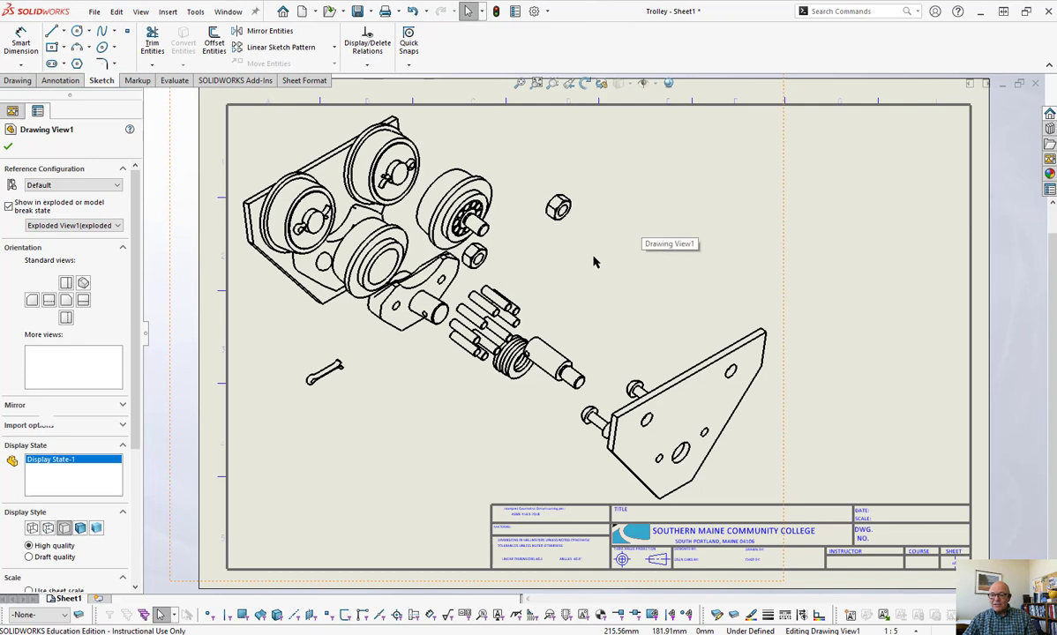
right_click(599, 234)
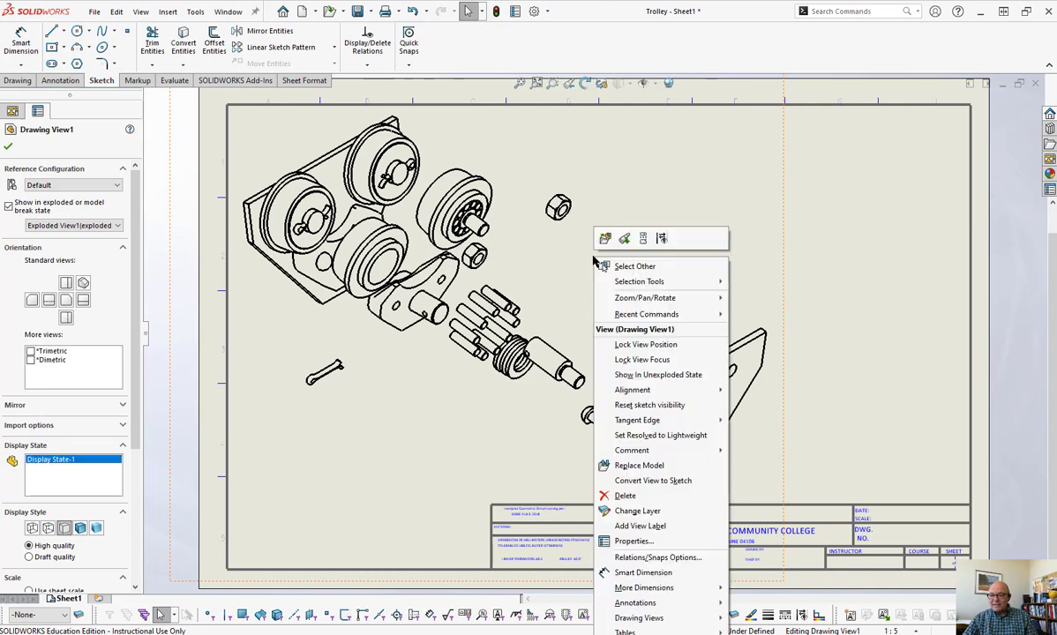
click(628, 540)
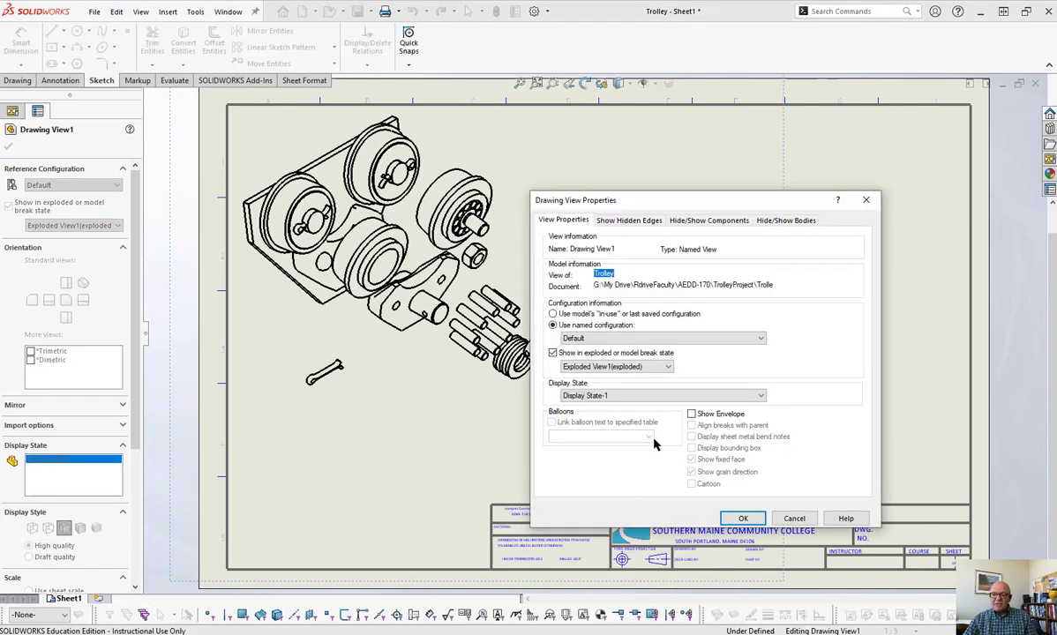
click(621, 366)
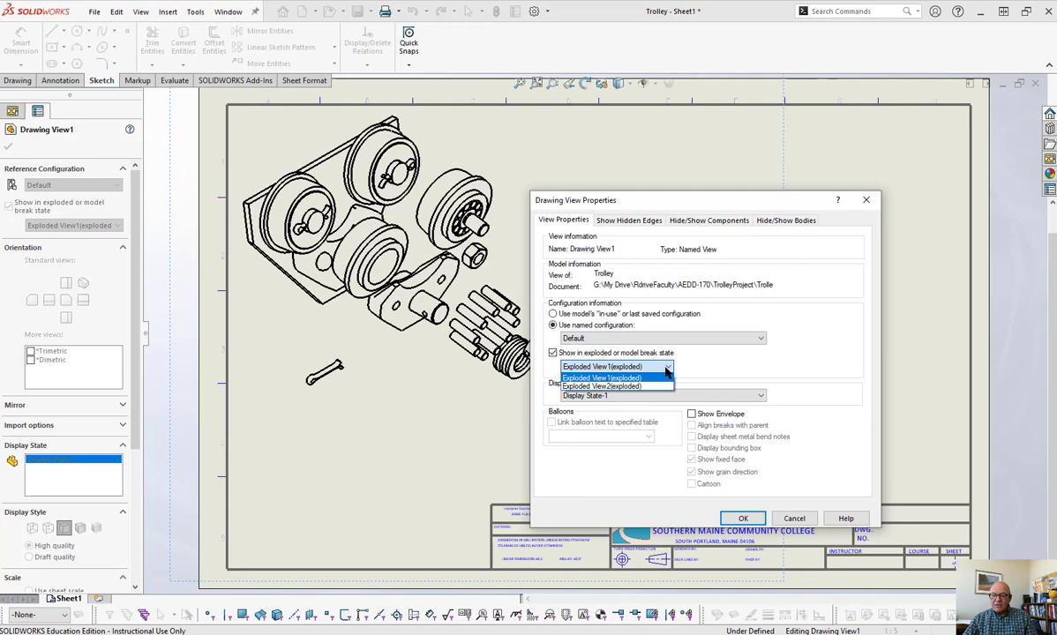
click(617, 386)
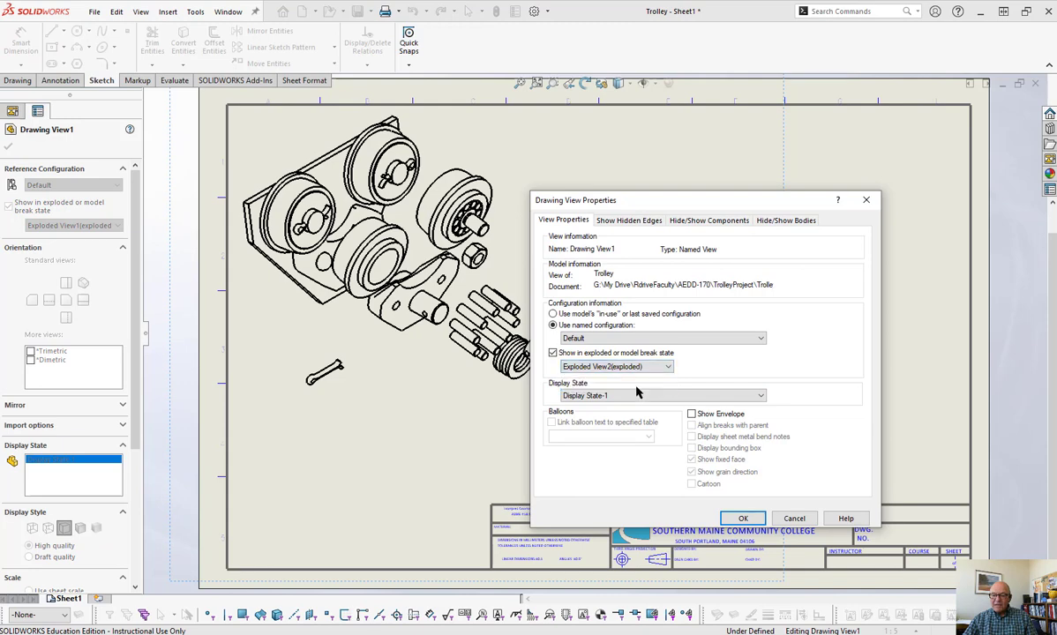
click(742, 518)
key(f)
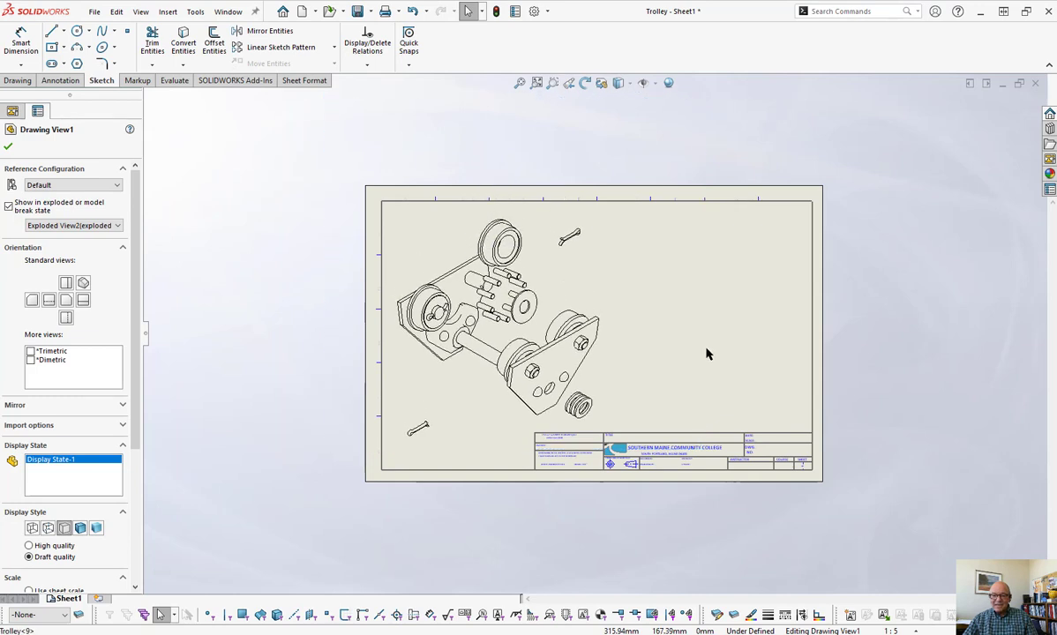
scroll(627, 264, down, 1)
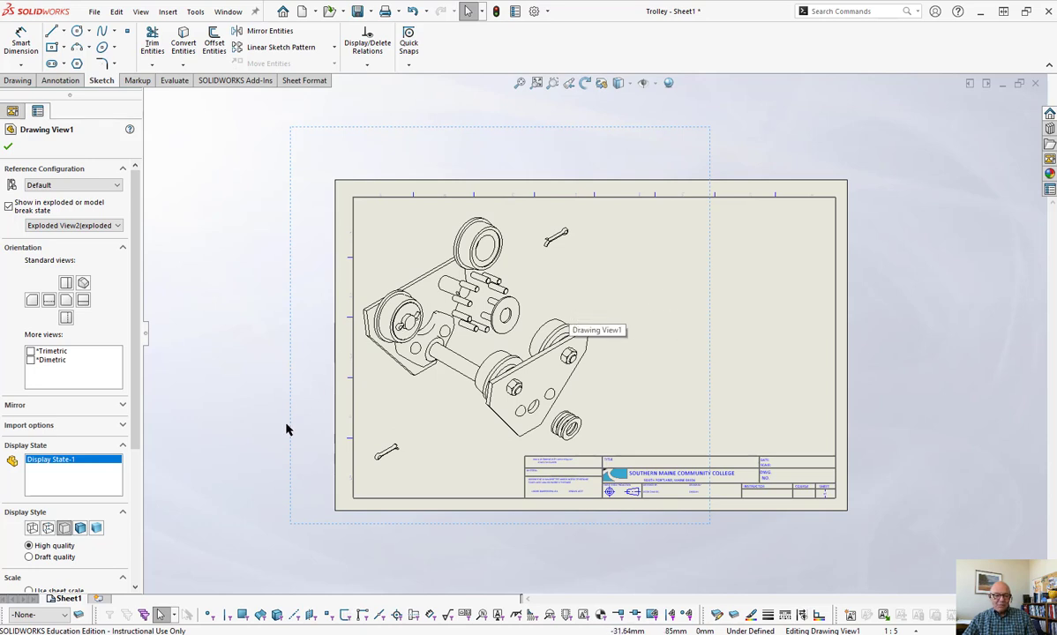
- Display Drawing View1 Shaded With Edges, then select the view for annotating
click(82, 529)
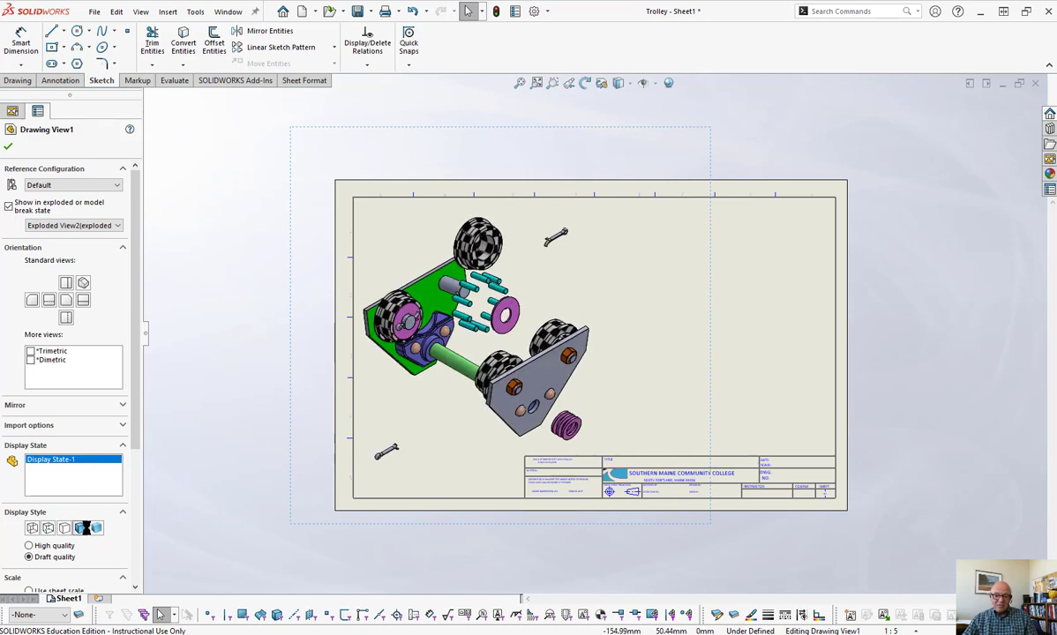
click(97, 528)
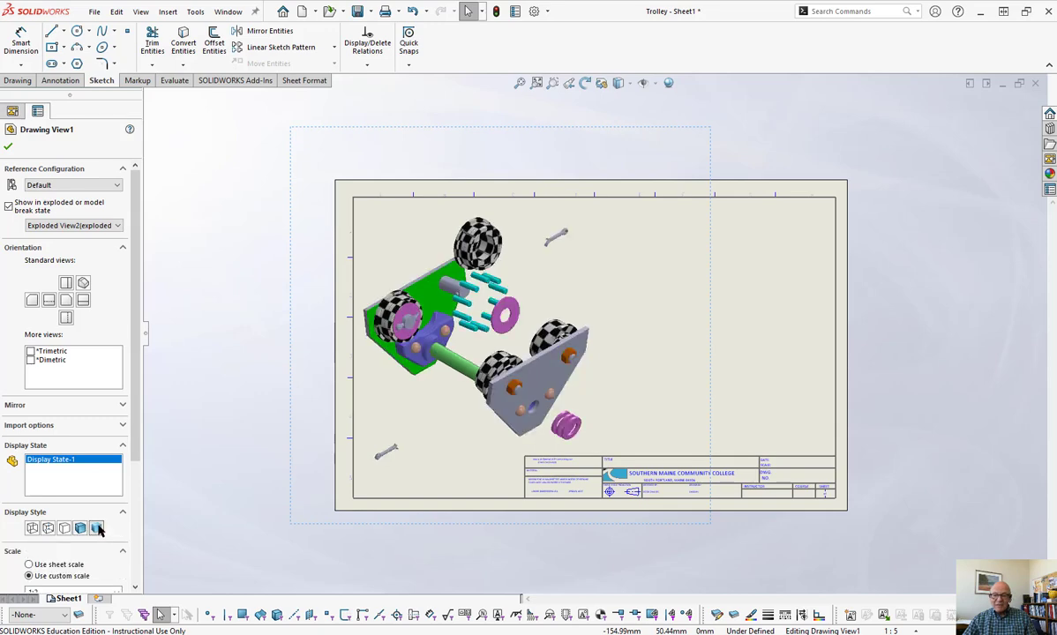
click(82, 529)
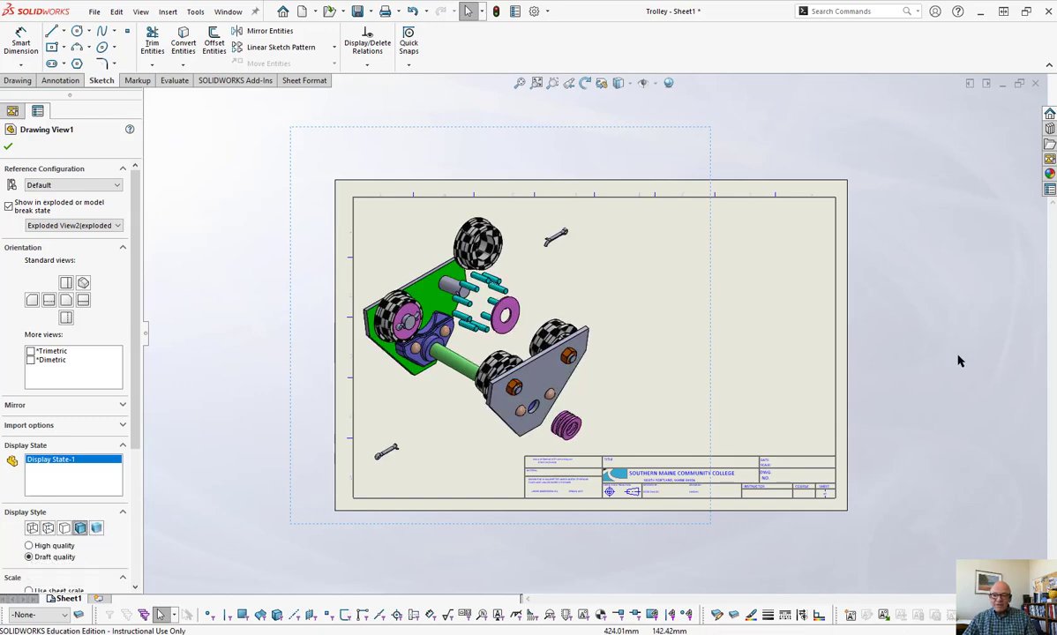
click(958, 361)
scroll(479, 298, down, 2)
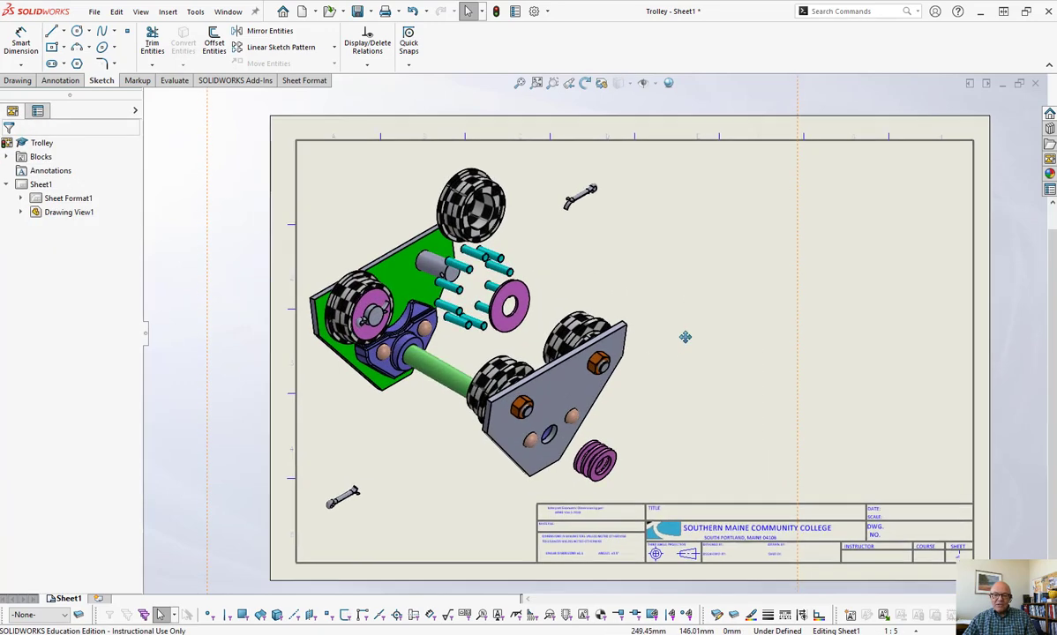
scroll(609, 291, up, 1)
scroll(621, 348, down, 1)
scroll(606, 289, up, 1)
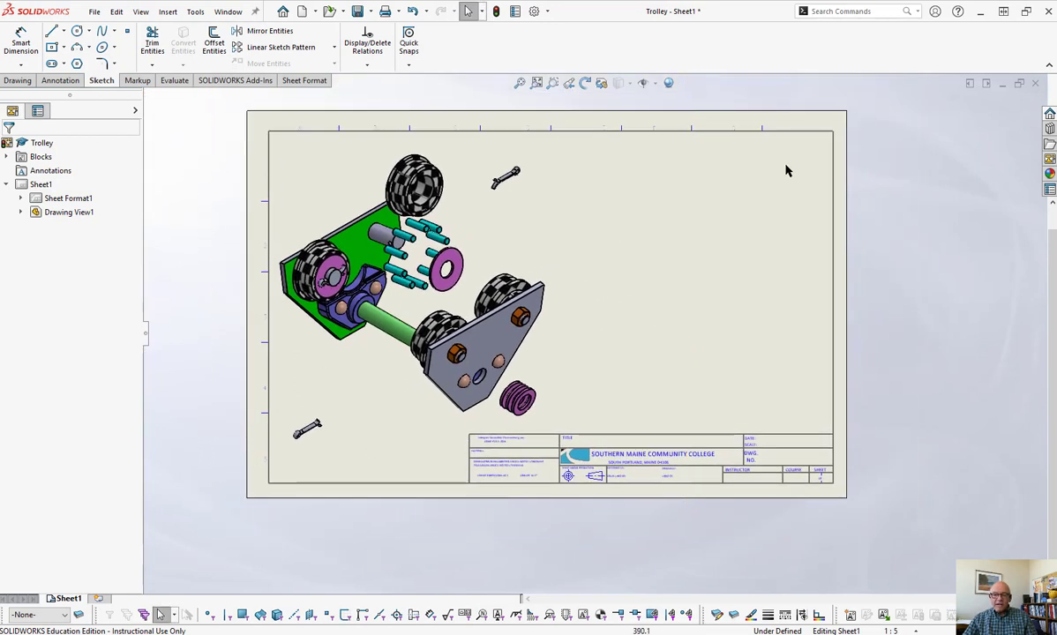
click(457, 174)
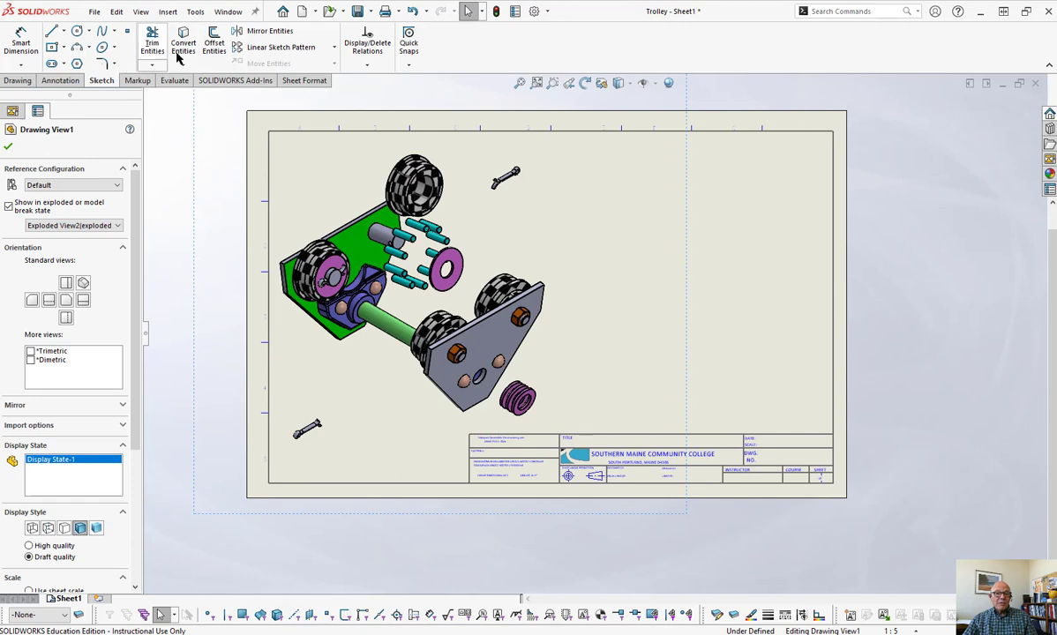
click(60, 80)
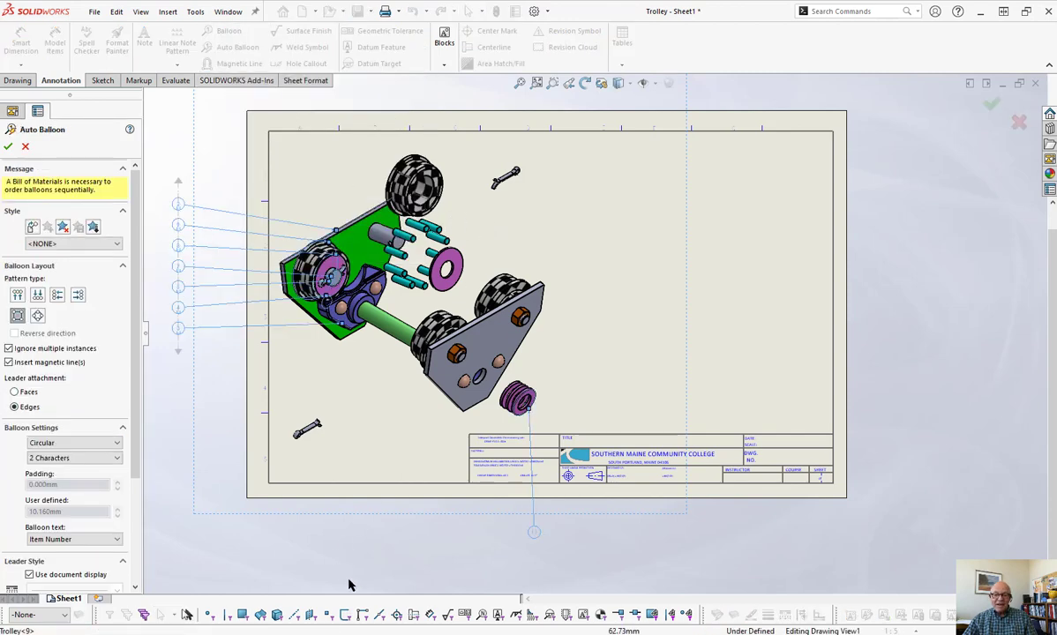
- Insert the auto balloons and tilt their magnetic line toward upright
key(Escape)
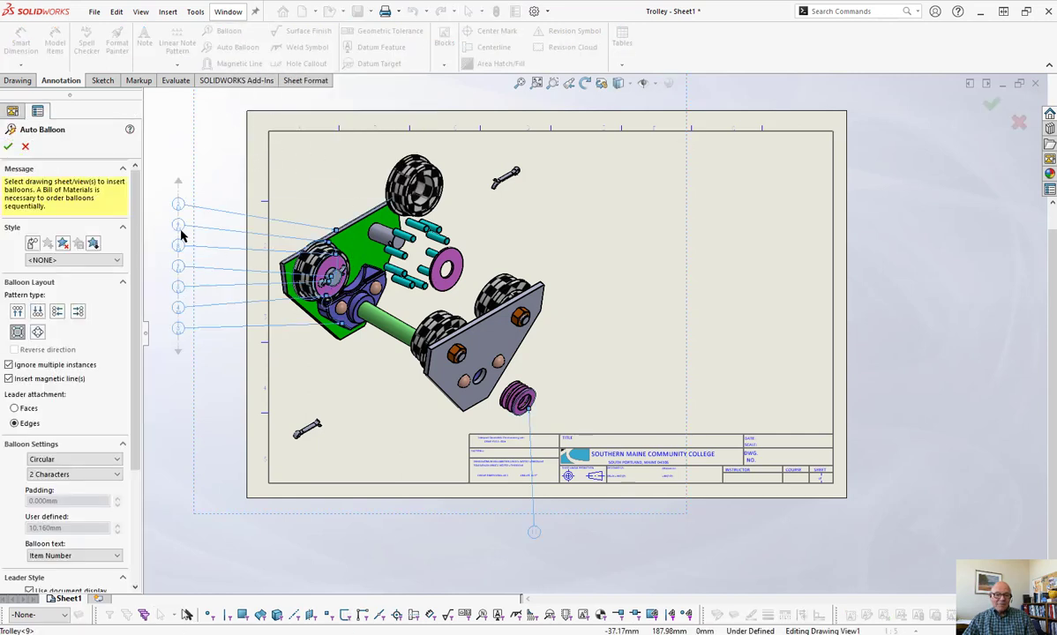
click(8, 148)
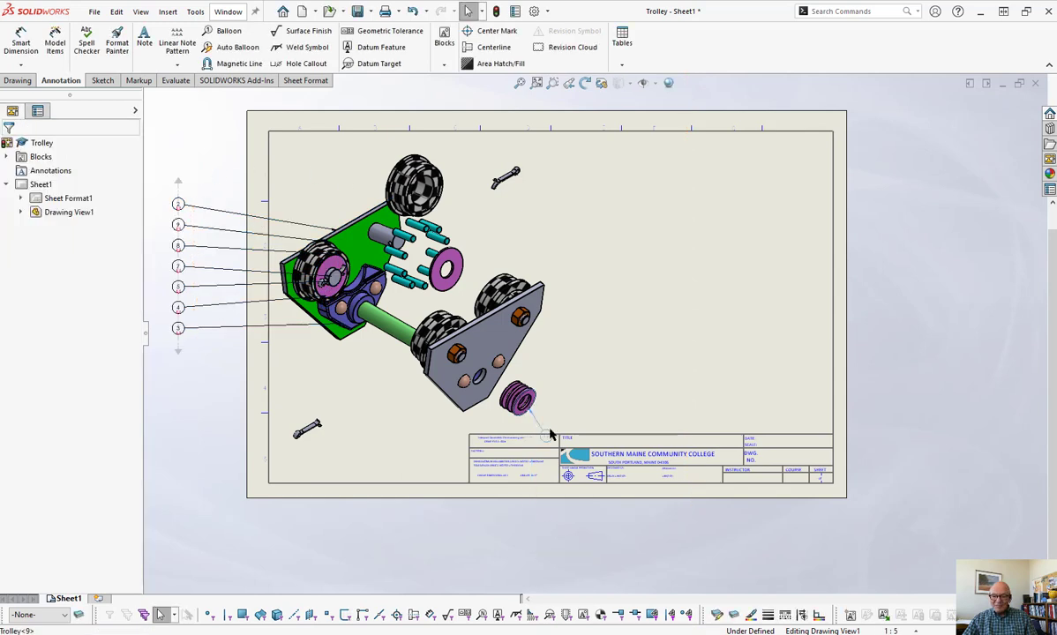
click(178, 208)
drag(178, 182, 304, 156)
drag(181, 353, 295, 380)
- Shift the view right and line the balloons up vertically, evenly spaced left of the assembly
drag(686, 328, 744, 323)
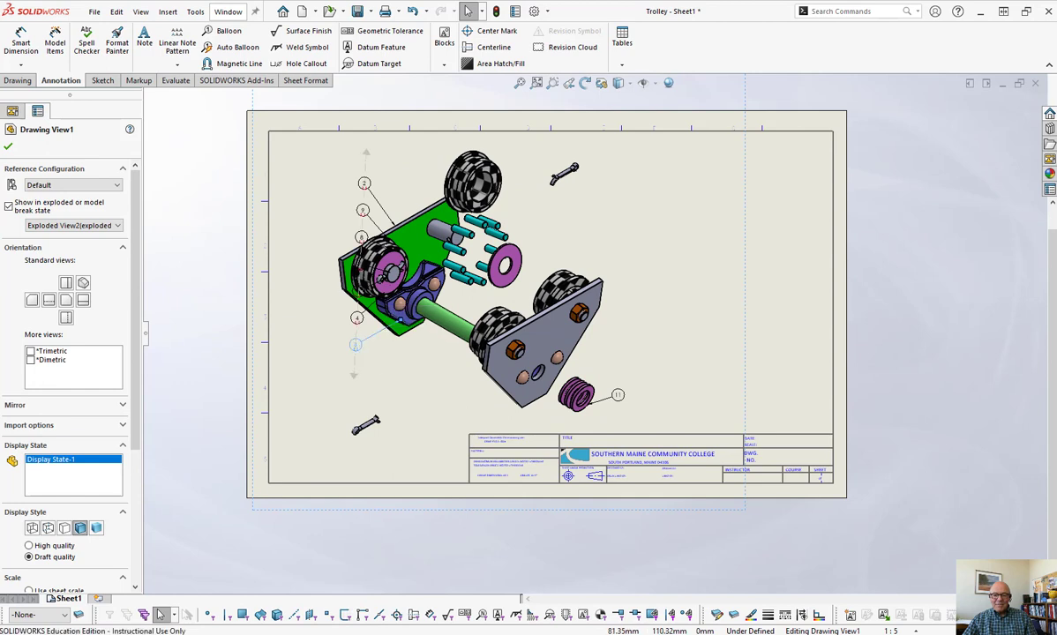
click(355, 344)
drag(354, 340, 309, 354)
drag(319, 170, 306, 176)
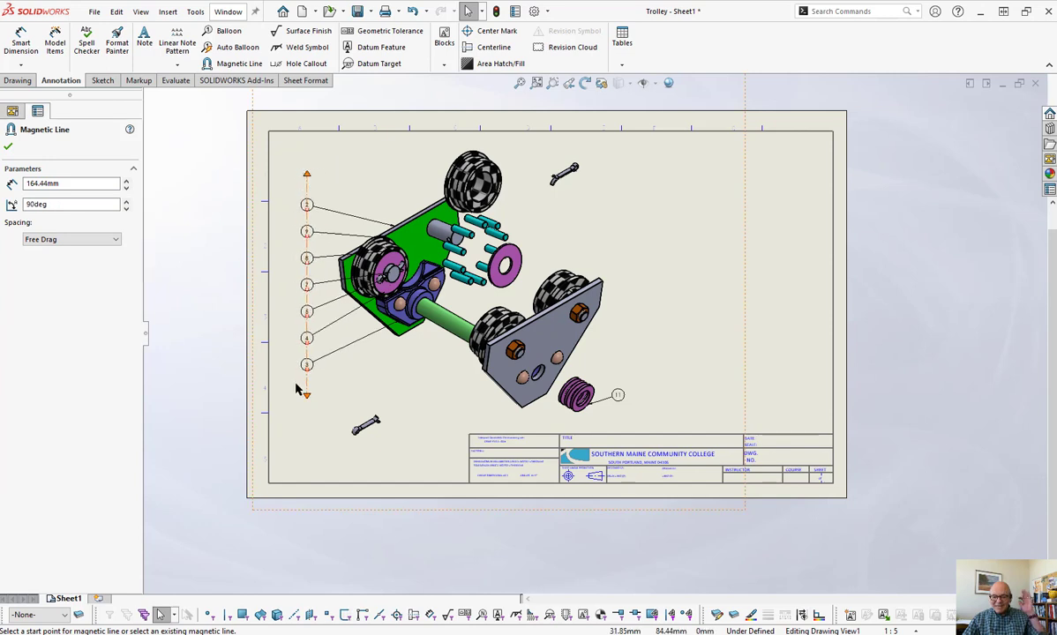
drag(307, 394, 314, 351)
key(Escape)
key(f)
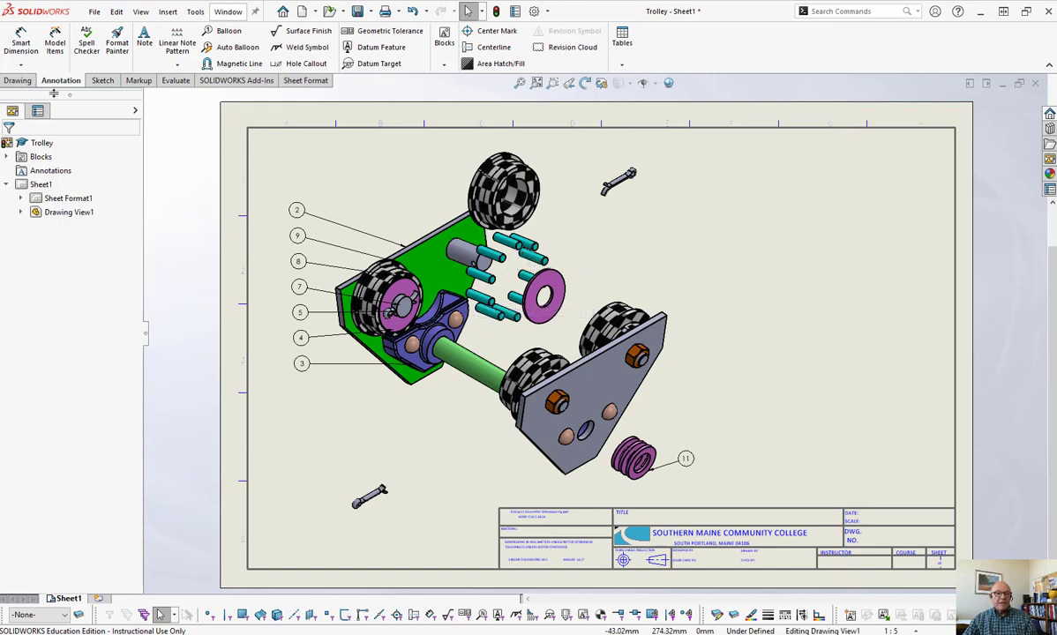
- Add balloon 6 on a cyan bearing roller and balloon 7 on the top cotter pin
click(212, 32)
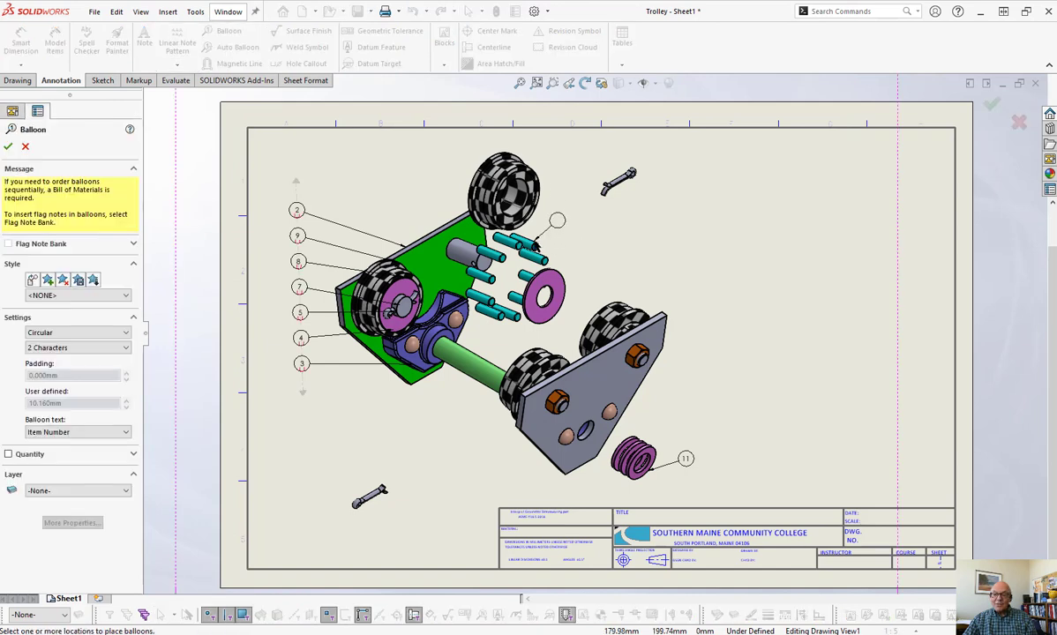
click(540, 229)
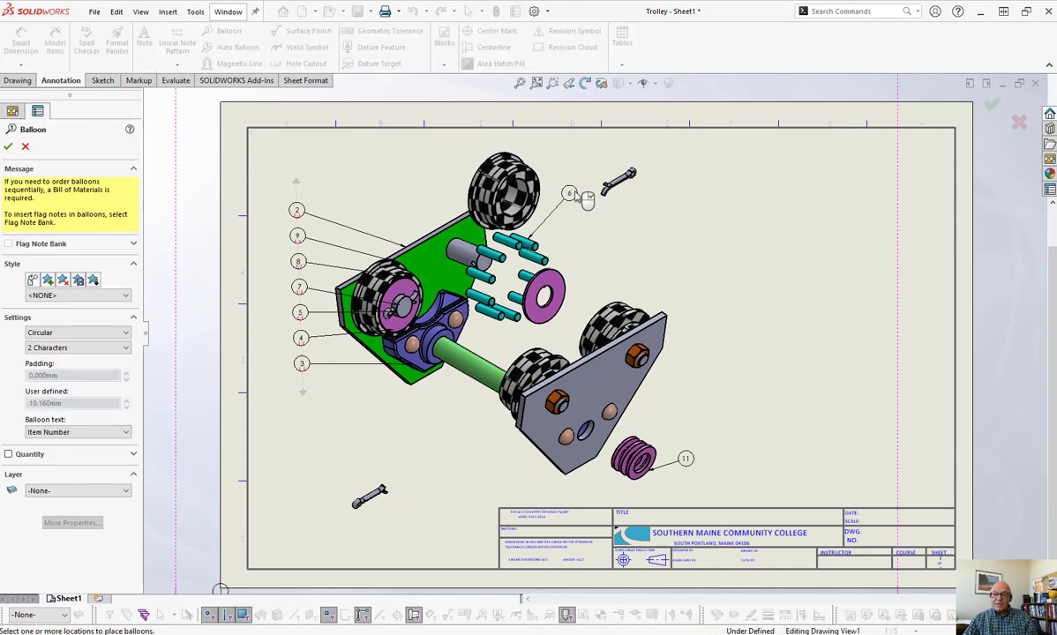
click(569, 193)
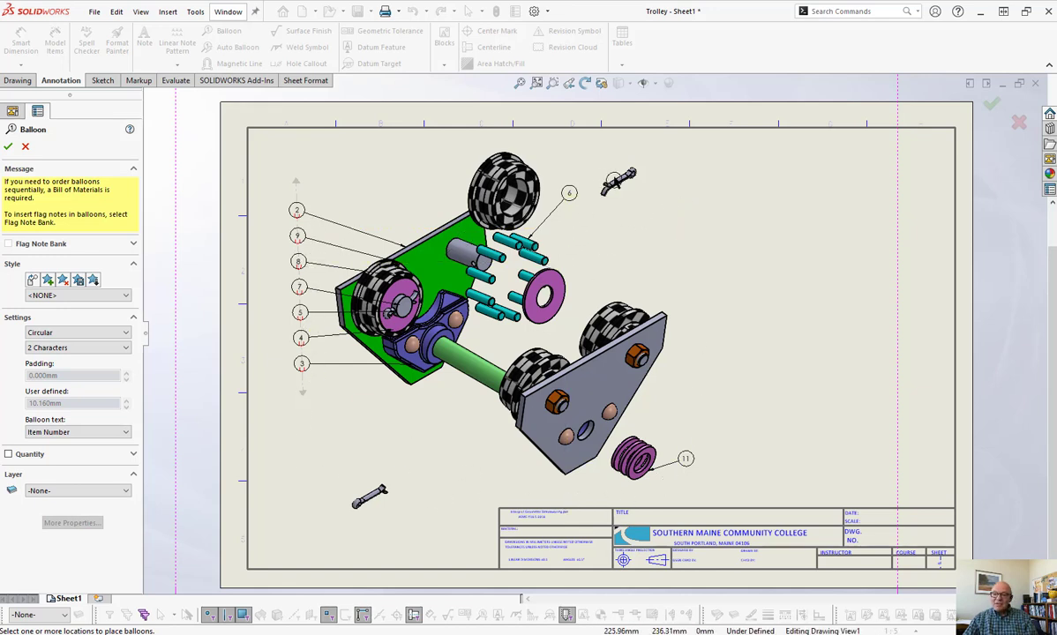
click(617, 182)
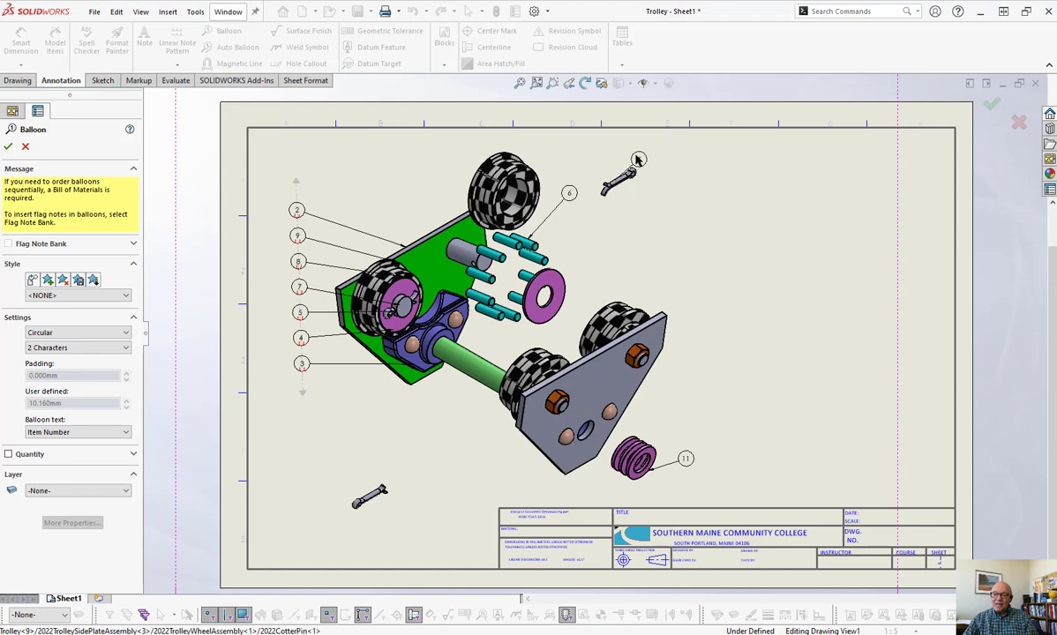
click(569, 147)
key(Escape)
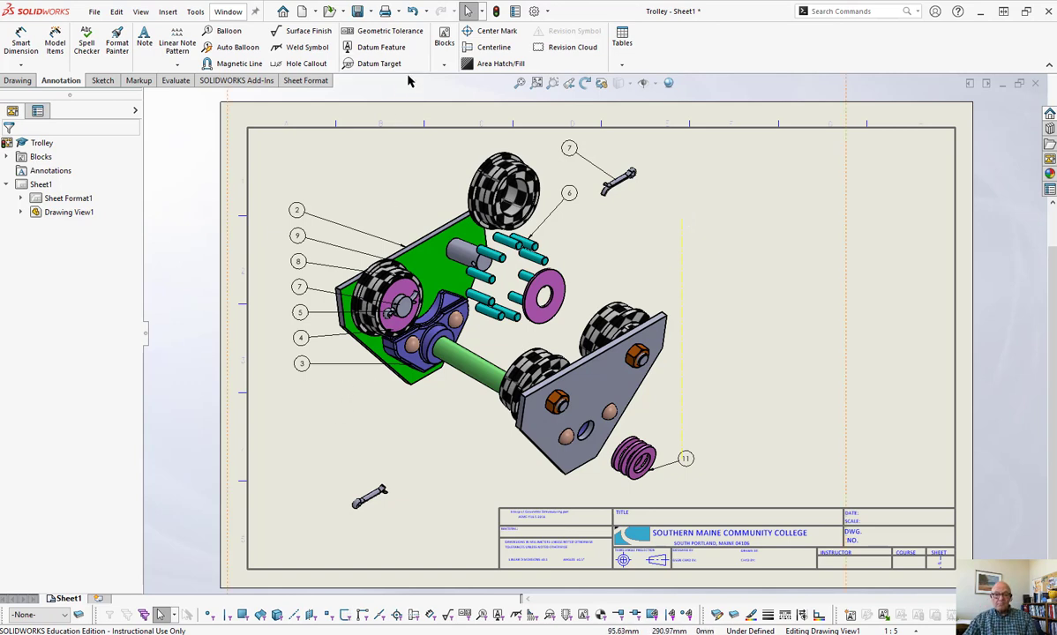
- Insert a parts-only bill of materials from the exploded view at the sheet's top-right corner
click(622, 66)
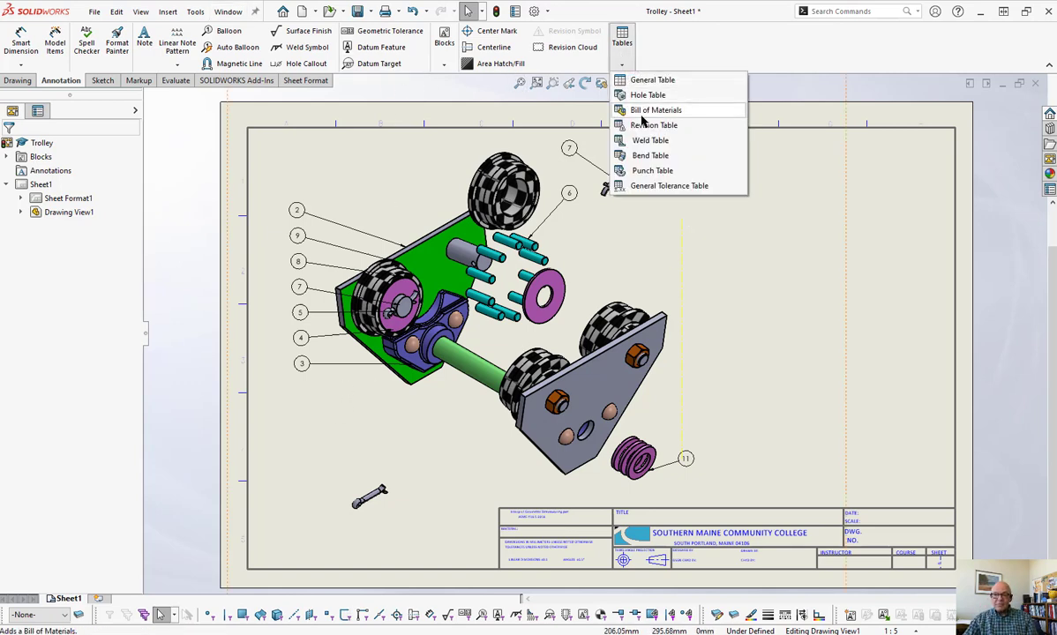
click(641, 111)
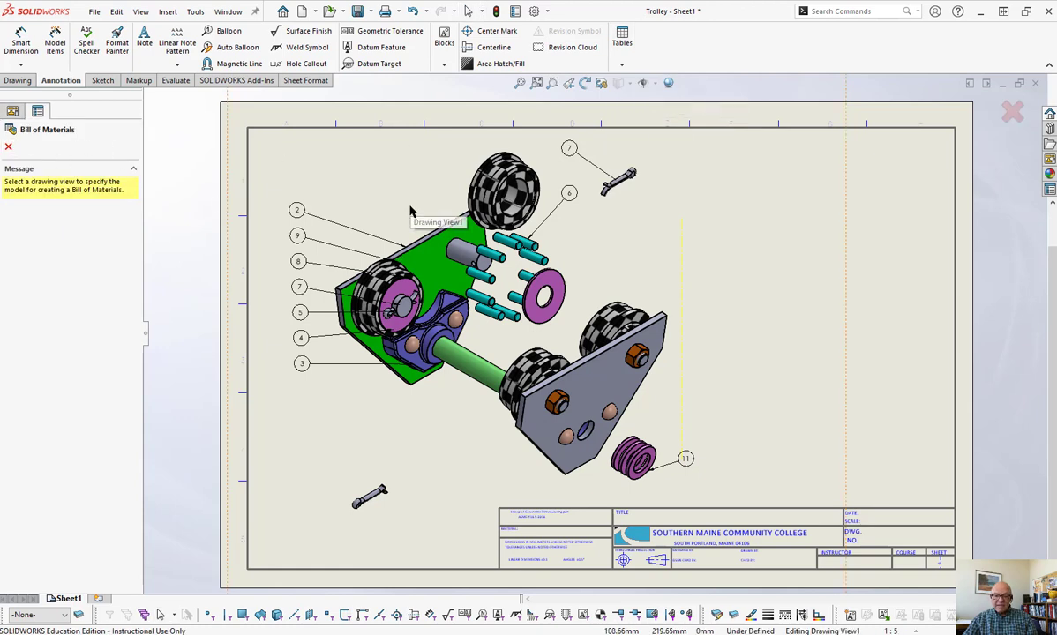
click(383, 194)
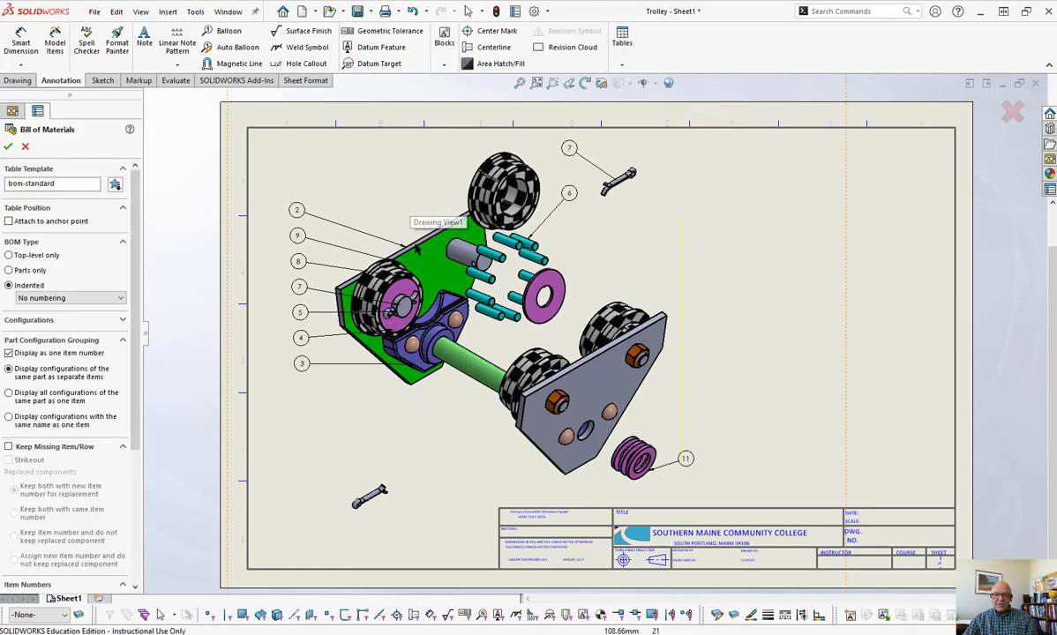
click(8, 271)
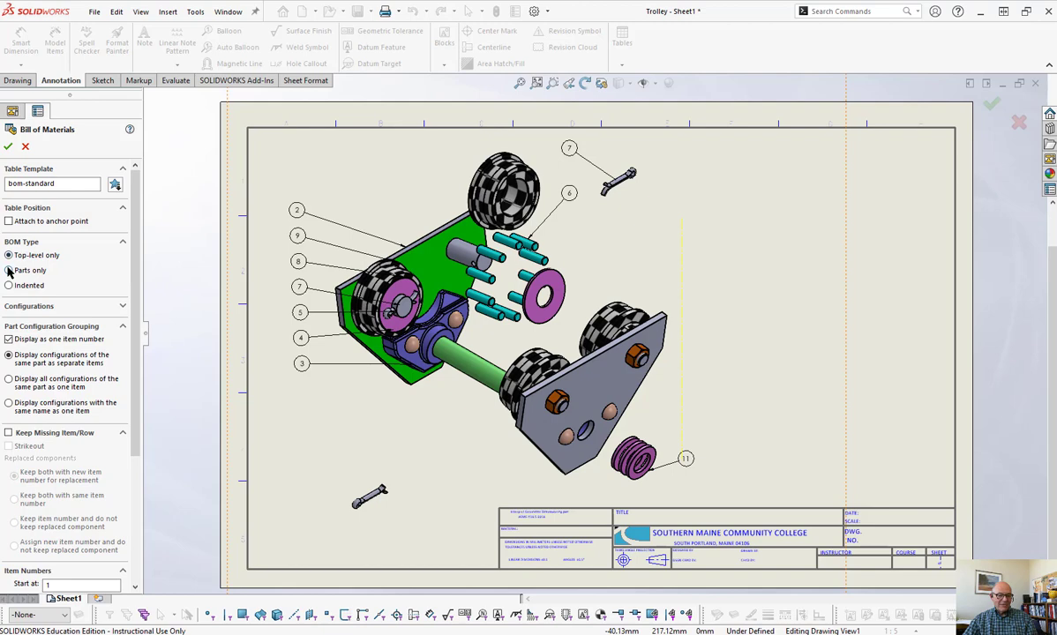
click(8, 146)
click(723, 194)
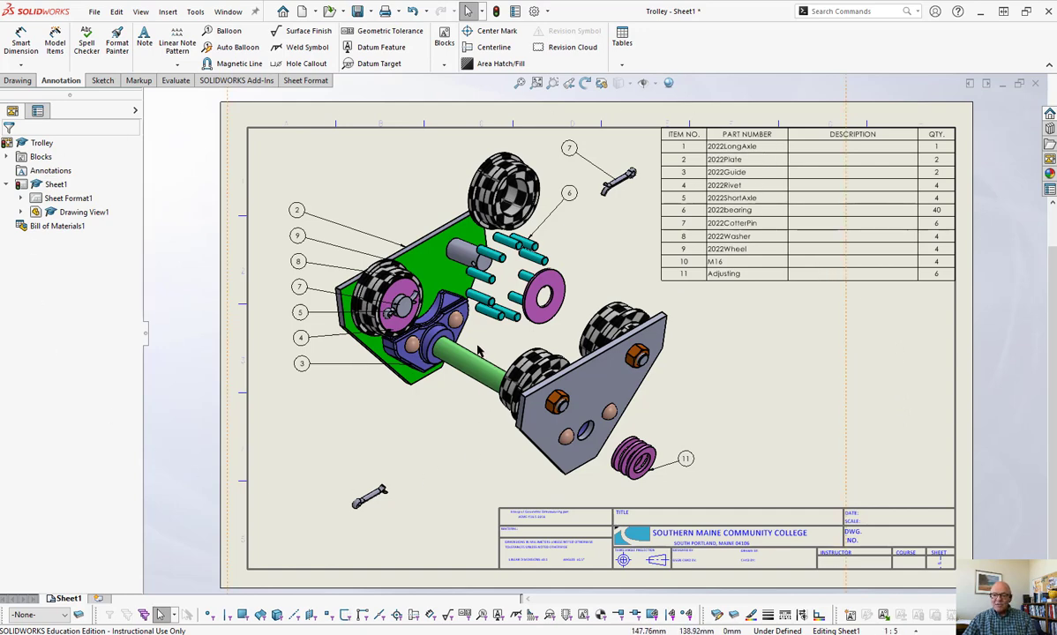
scroll(703, 138, down, 1)
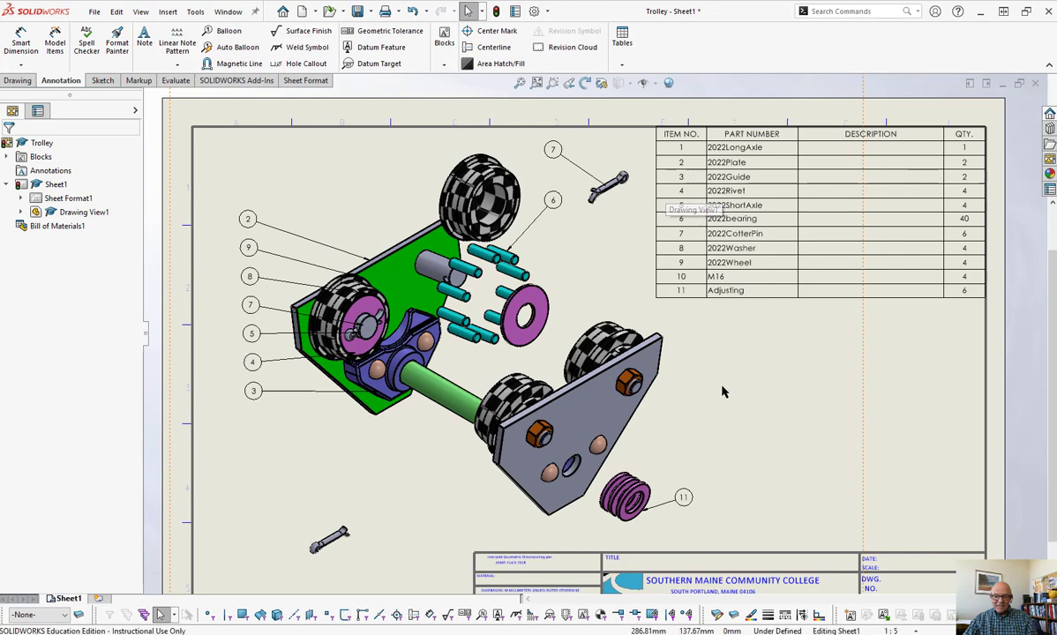
- Fit the sheet and create a blank Sheet2, accepting the duplicate-block prompt
key(f)
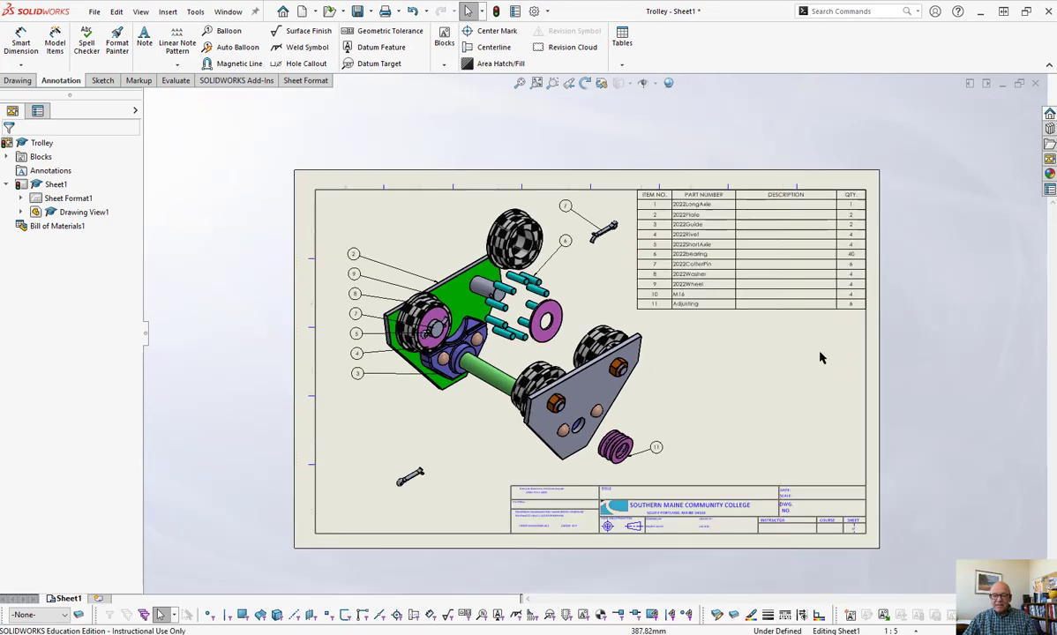
middle_drag(800, 399, 700, 400)
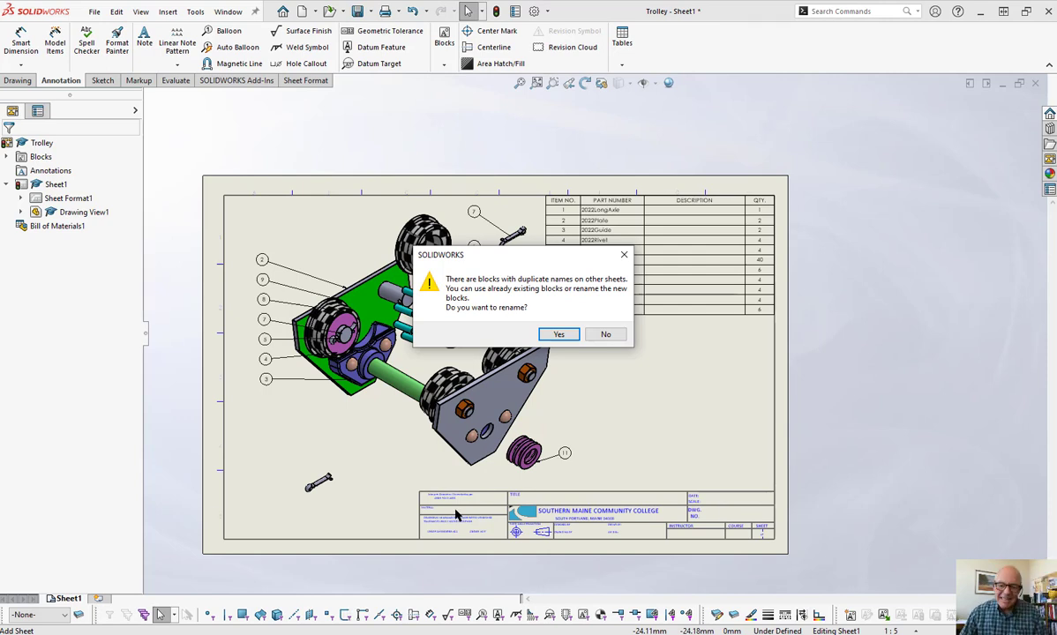
key(Return)
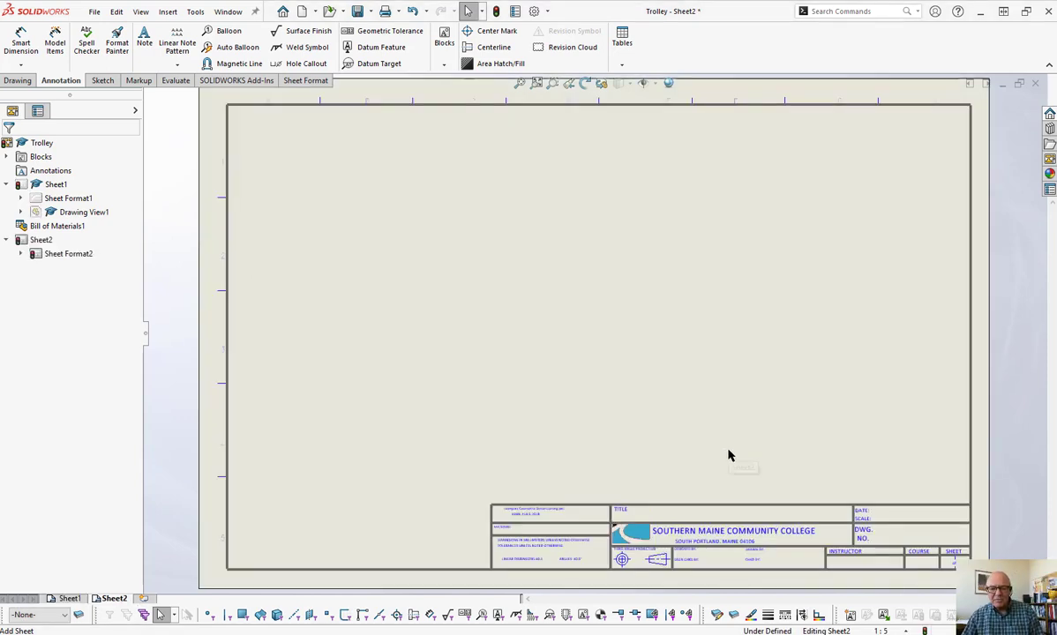
- Switch back to Sheet1 and clear the selection
click(70, 598)
scroll(424, 257, up, 2)
scroll(444, 322, down, 3)
scroll(586, 353, down, 3)
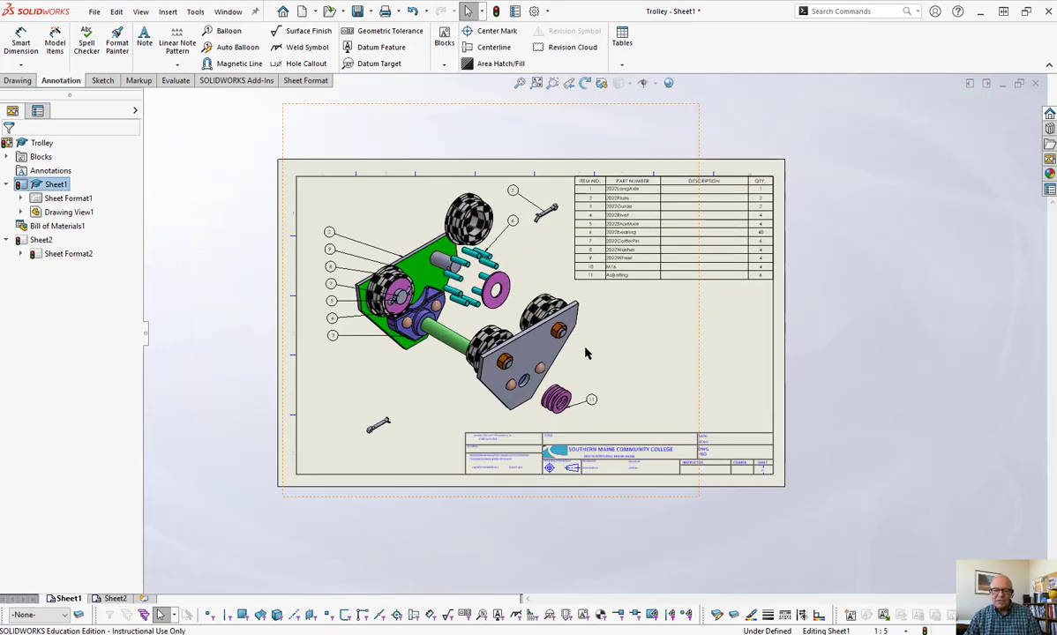
scroll(564, 384, down, 2)
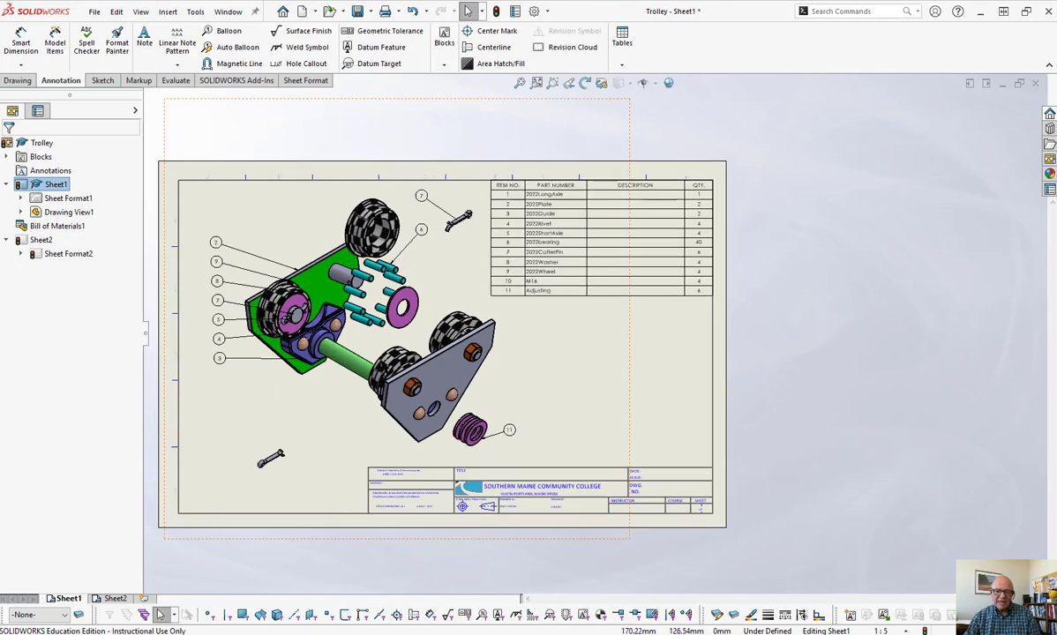
scroll(554, 406, up, 1)
key(Escape)
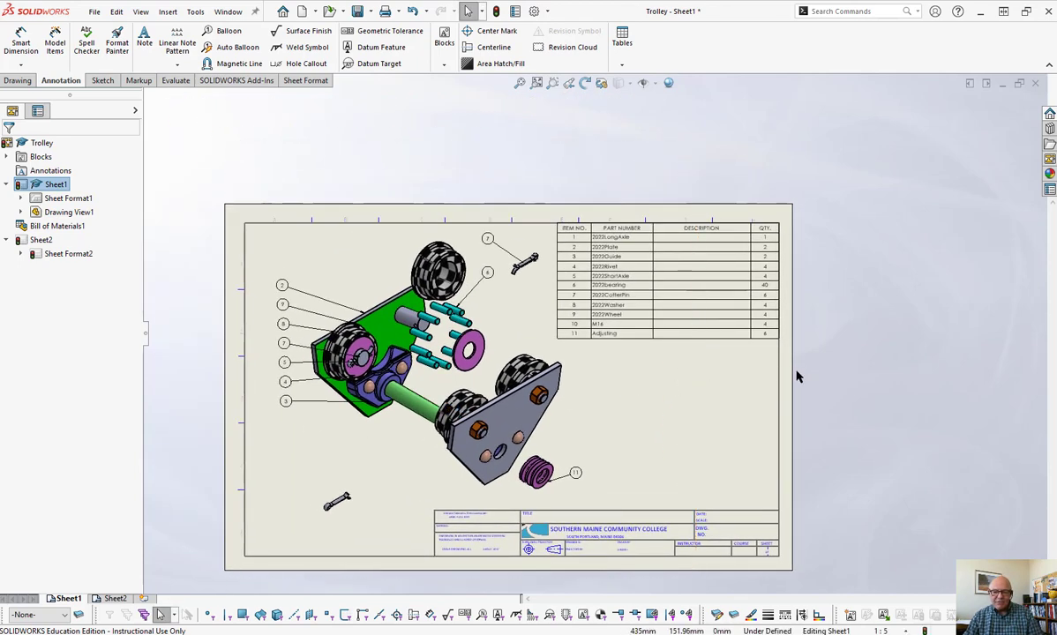